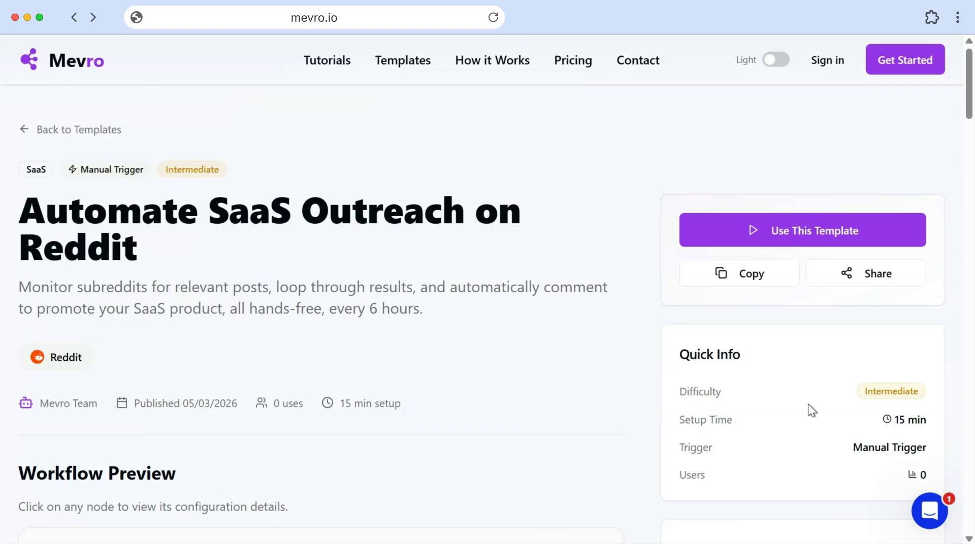
pyautogui.scroll(-3, 484, 427)
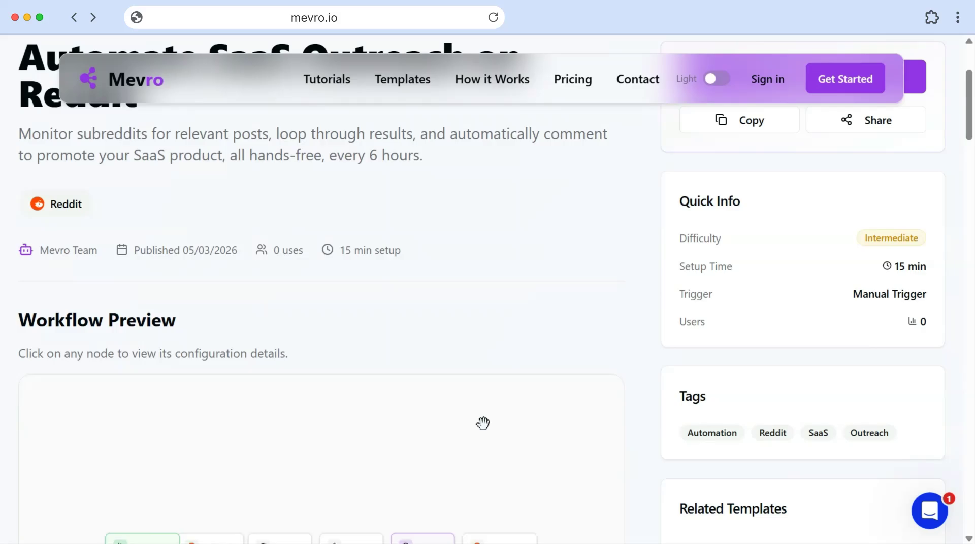
pyautogui.scroll(-6, 653, 395)
pyautogui.scroll(-13, 644, 398)
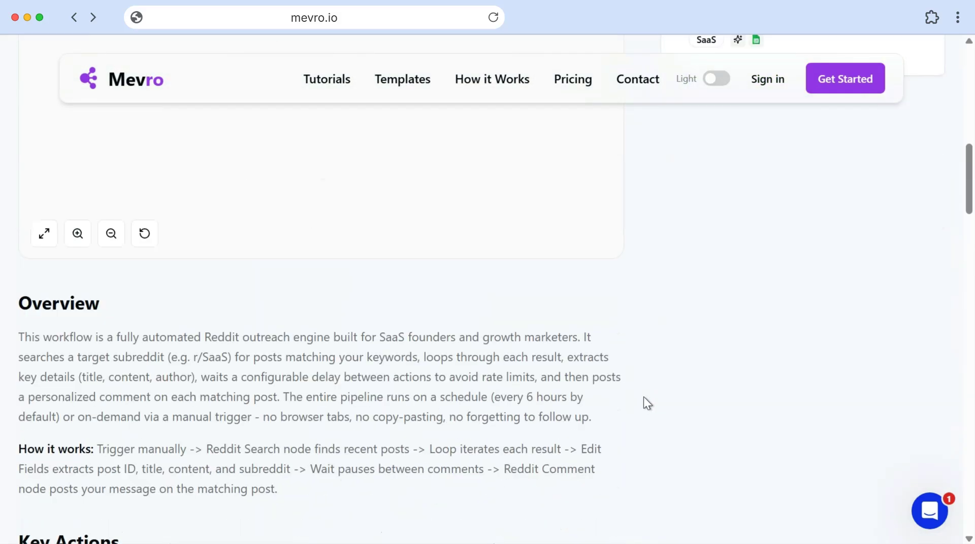
pyautogui.scroll(-8, 645, 403)
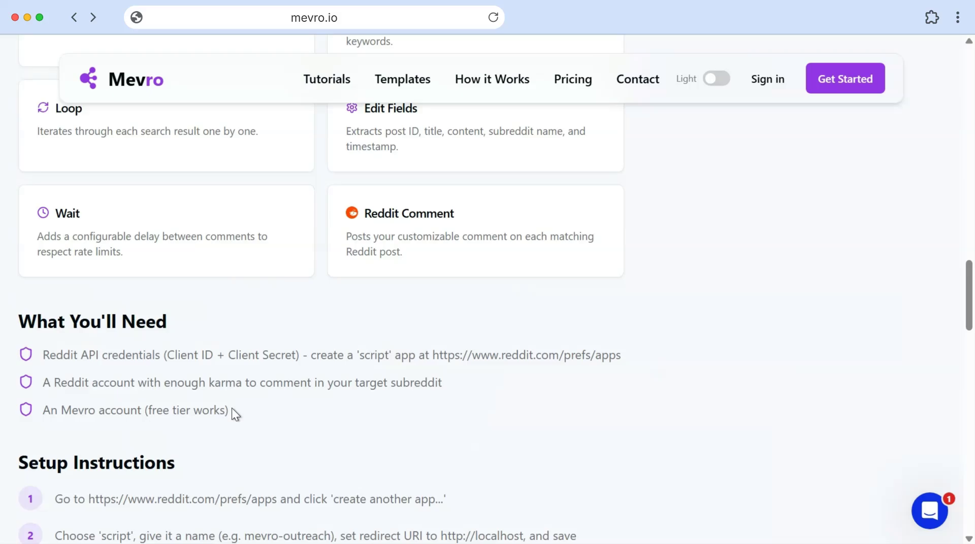
pyautogui.scroll(10, 476, 405)
pyautogui.scroll(15, 476, 405)
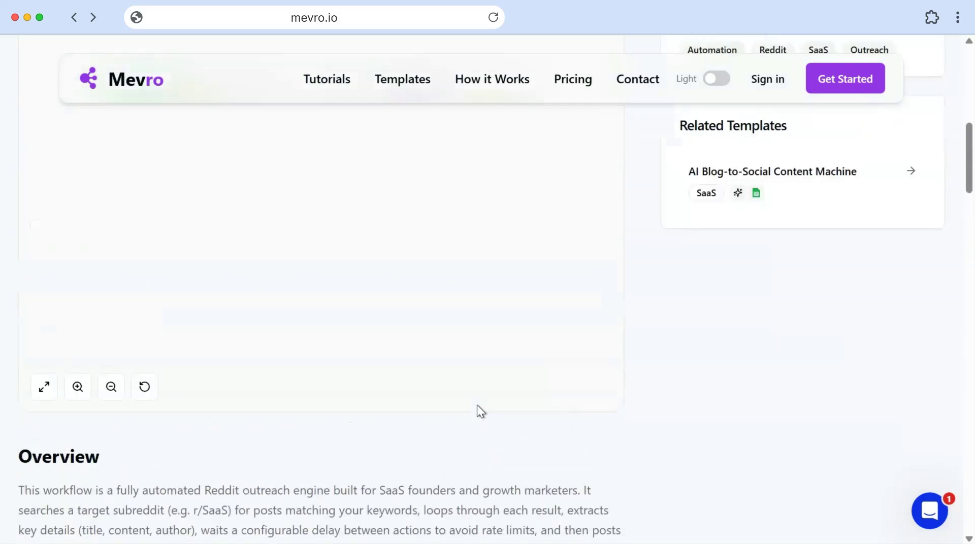
pyautogui.scroll(2, 751, 157)
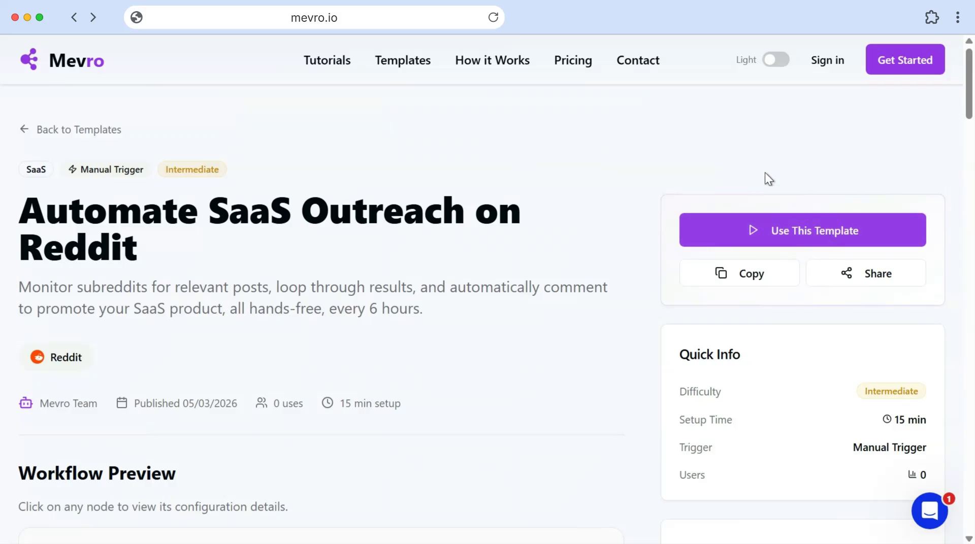
# Create a workflow from the Automate SaaS Outreach On Reddit template and save it.
pyautogui.click(801, 231)
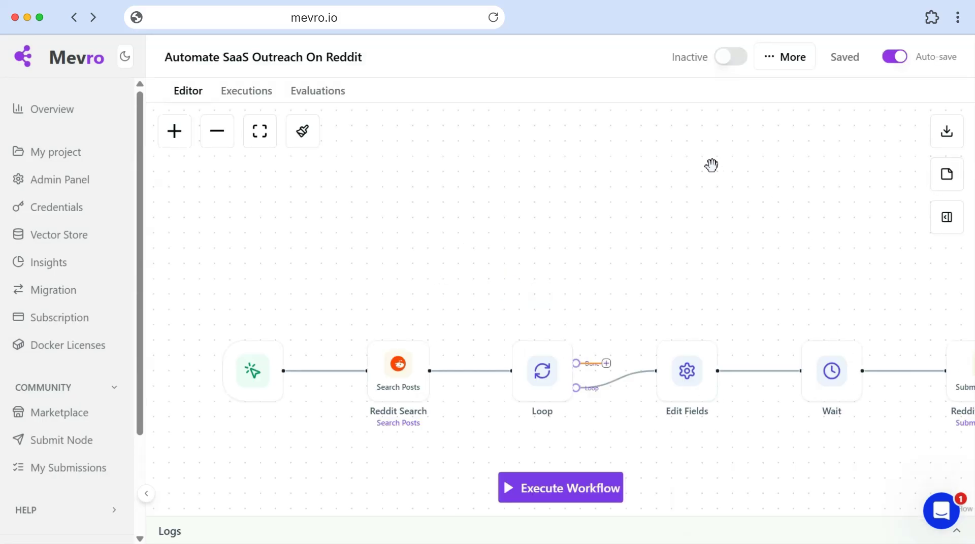
pyautogui.moveTo(607, 308); pyautogui.dragTo(563, 225)
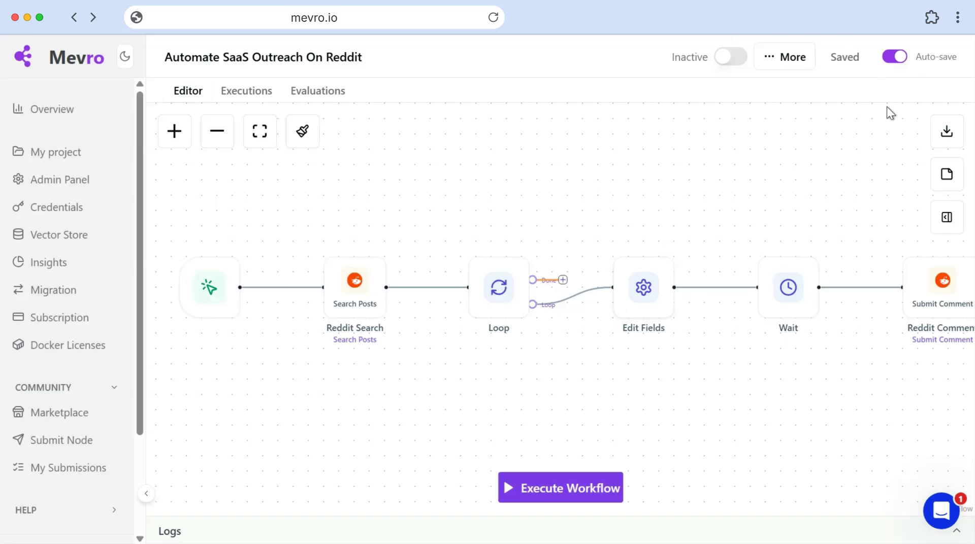
pyautogui.click(854, 63)
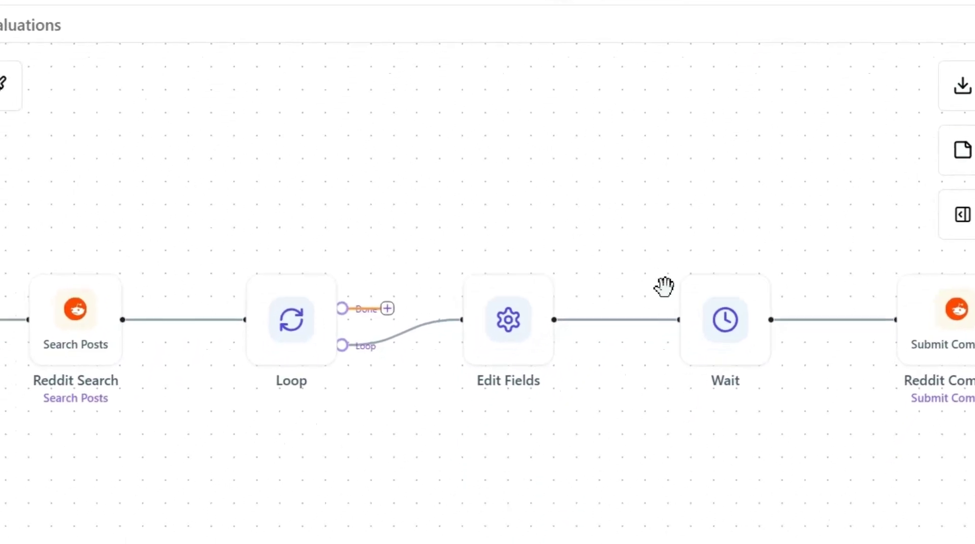
# Collapse the navigation sidebar and run a test execution of the workflow.
pyautogui.scroll(-1, 358, 397)
pyautogui.moveTo(410, 292); pyautogui.dragTo(399, 280)
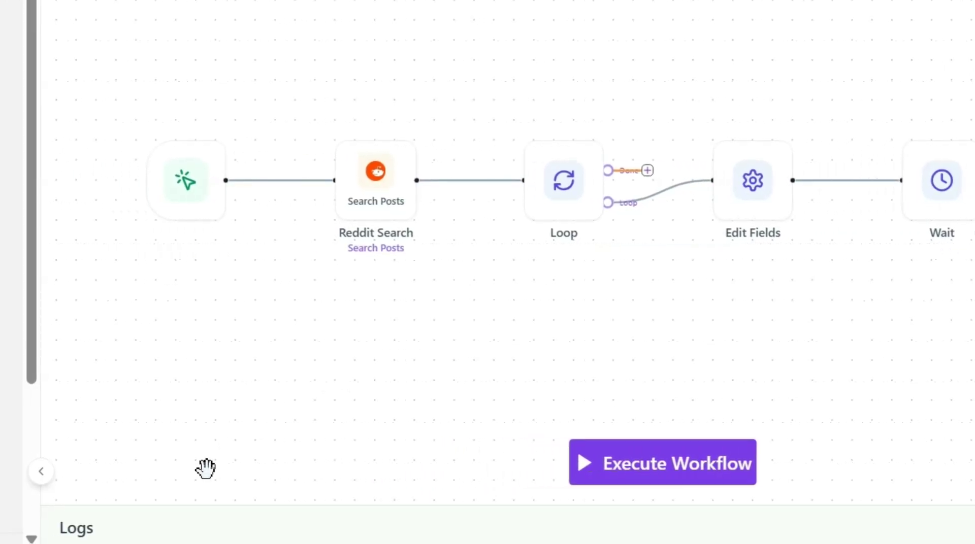
pyautogui.click(216, 470)
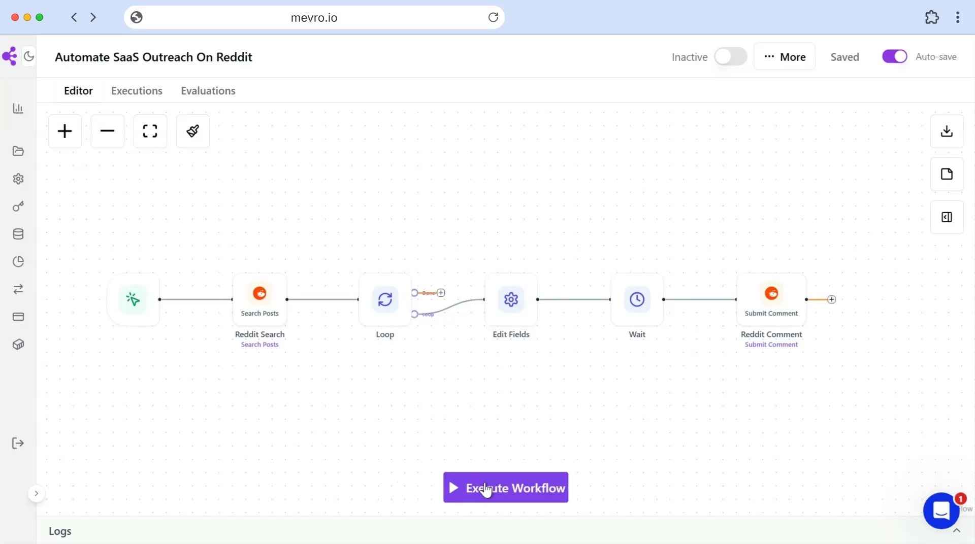
pyautogui.click(524, 496)
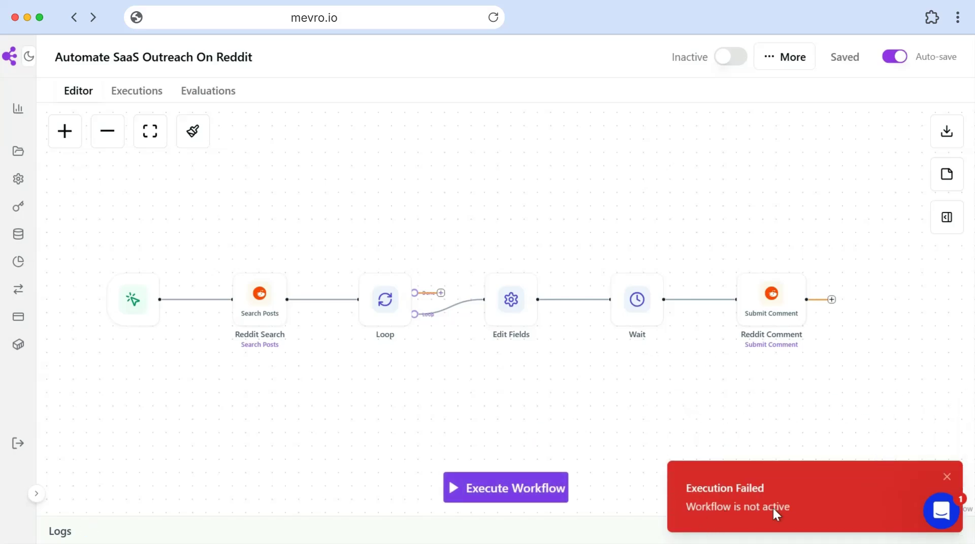
# Switch the workflow to Active, rerun it, and dismiss the Cannot Execute warning.
pyautogui.click(731, 57)
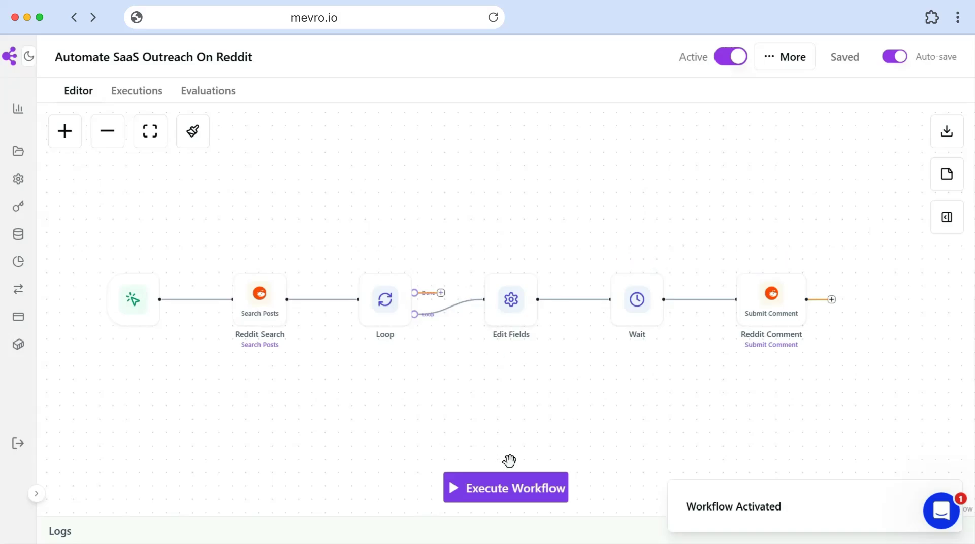
pyautogui.click(513, 488)
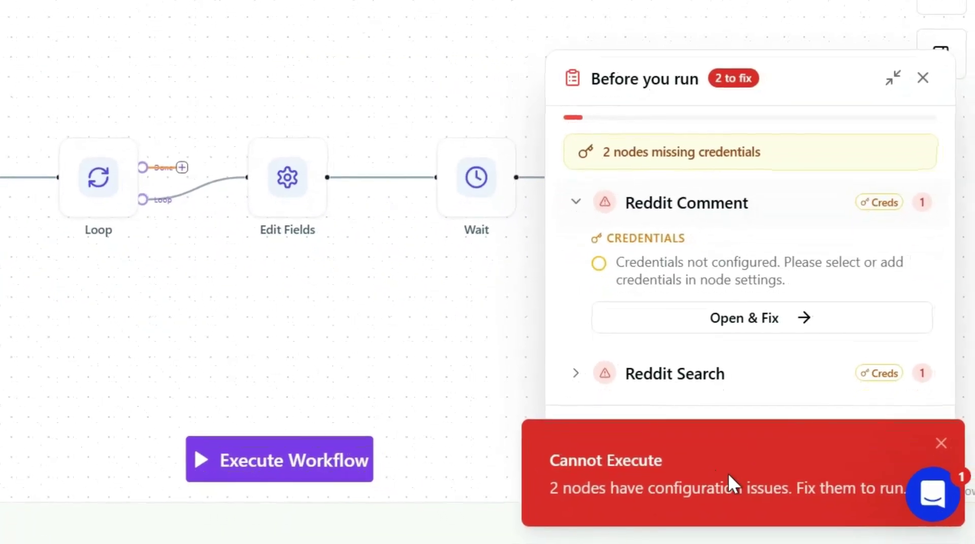
pyautogui.click(940, 443)
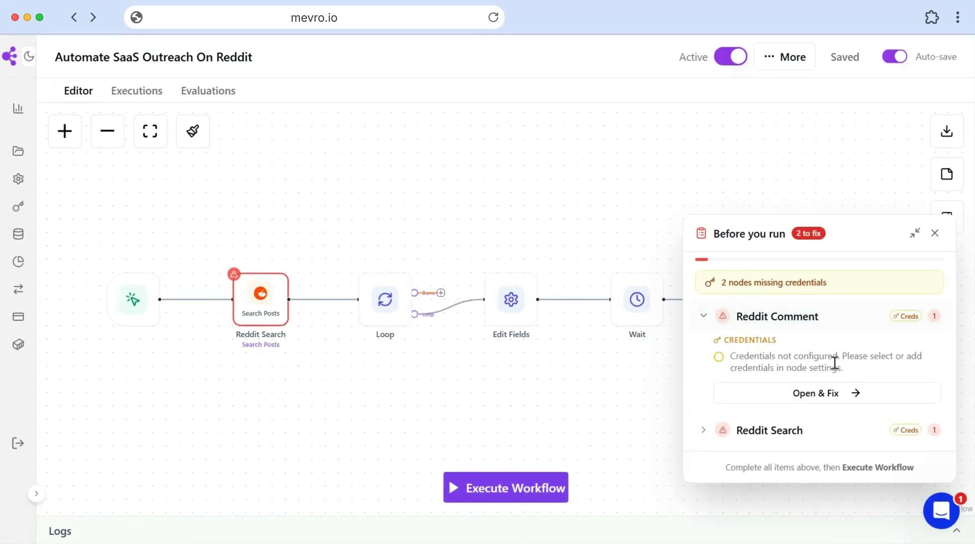
# Expand the Reddit Search credential issue in Before you run, then minimize the checklist.
pyautogui.click(702, 431)
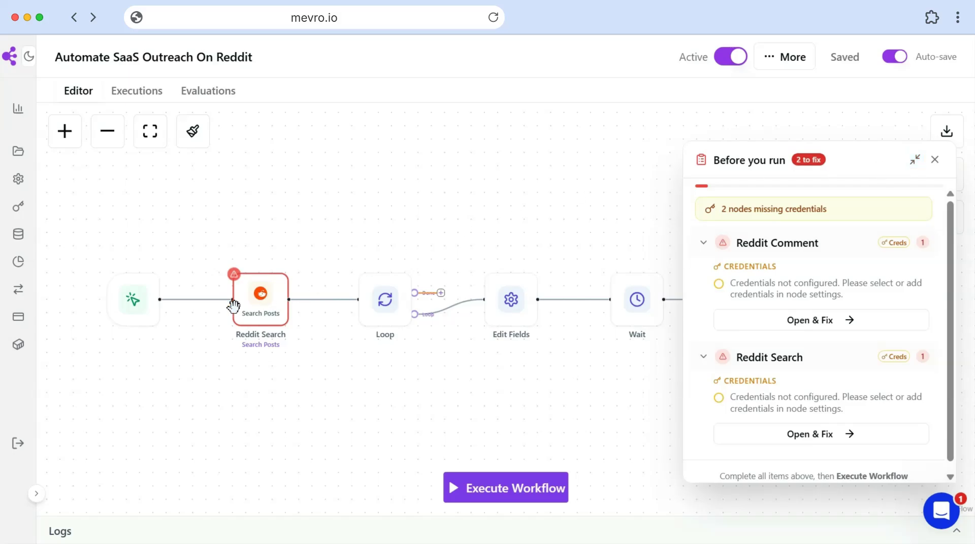
pyautogui.click(912, 161)
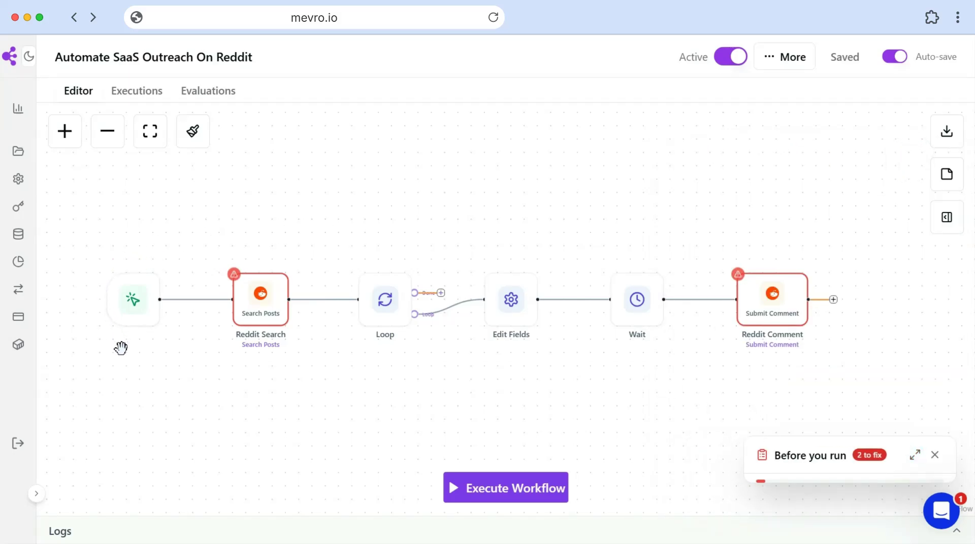
pyautogui.moveTo(225, 313)
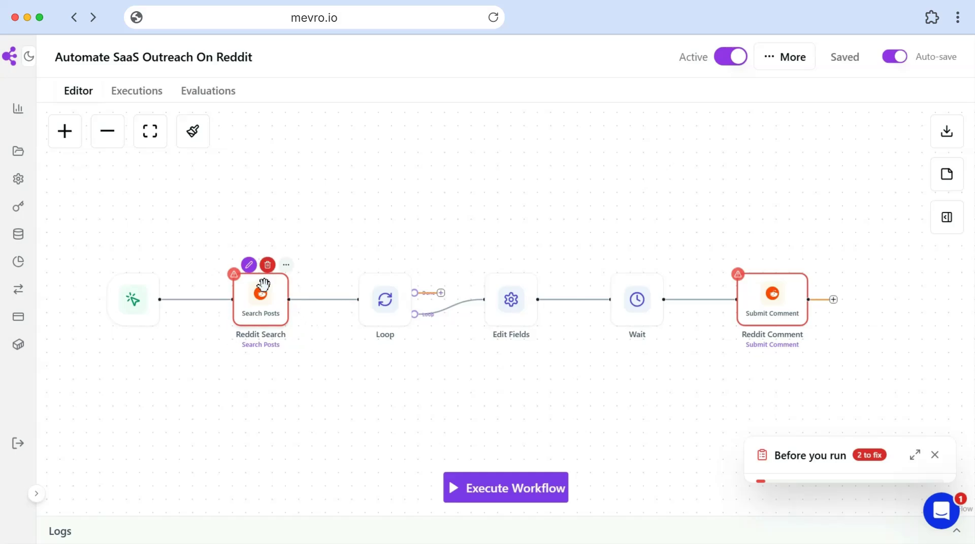
pyautogui.moveTo(138, 302)
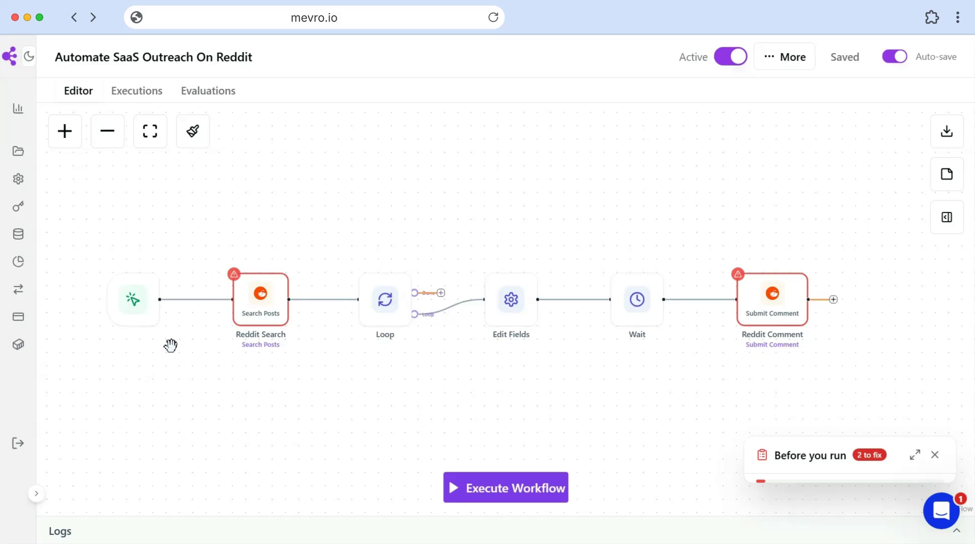
pyautogui.moveTo(152, 322)
pyautogui.moveTo(266, 320)
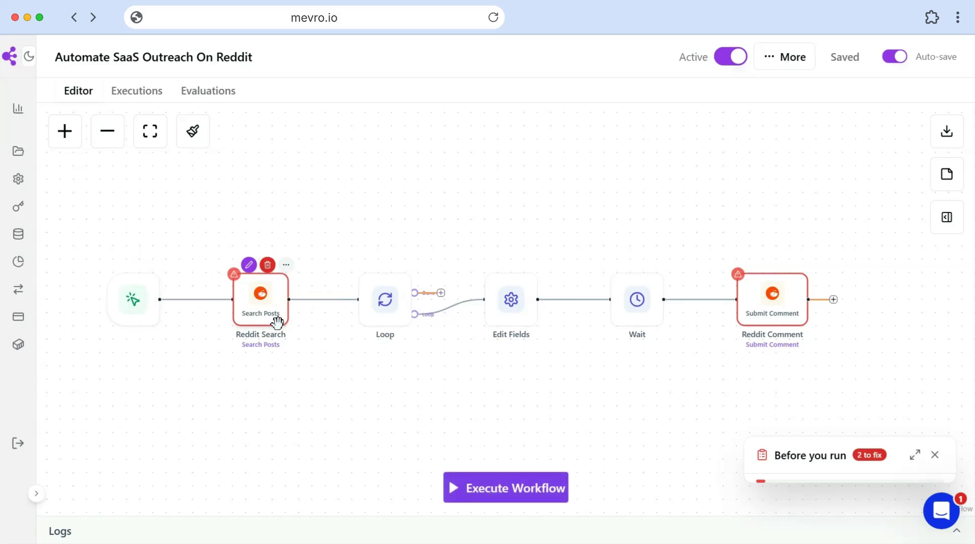
# Check Reddit Search Posts has subreddit saasbuild, query SaaS and limit 3, then save its configuration.
pyautogui.doubleClick(268, 313)
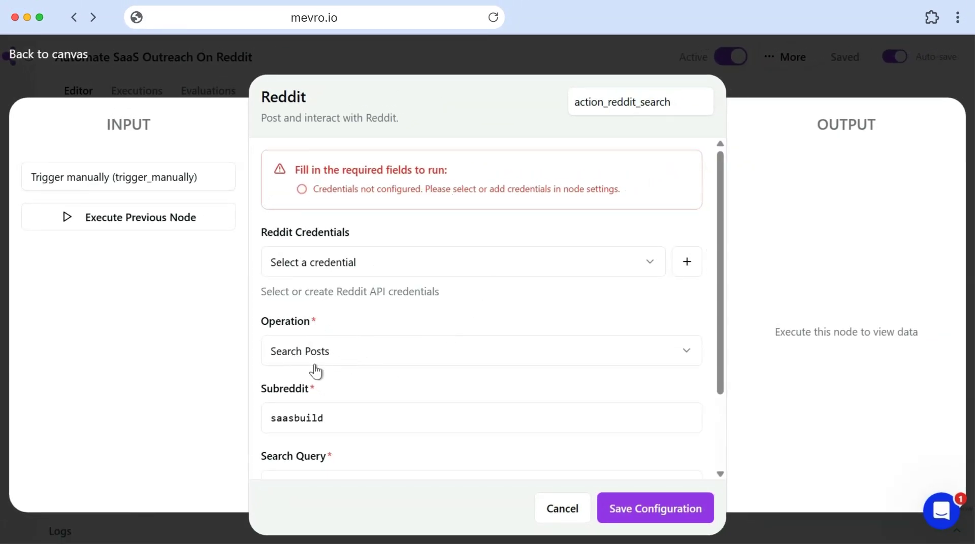
pyautogui.scroll(-2, 315, 371)
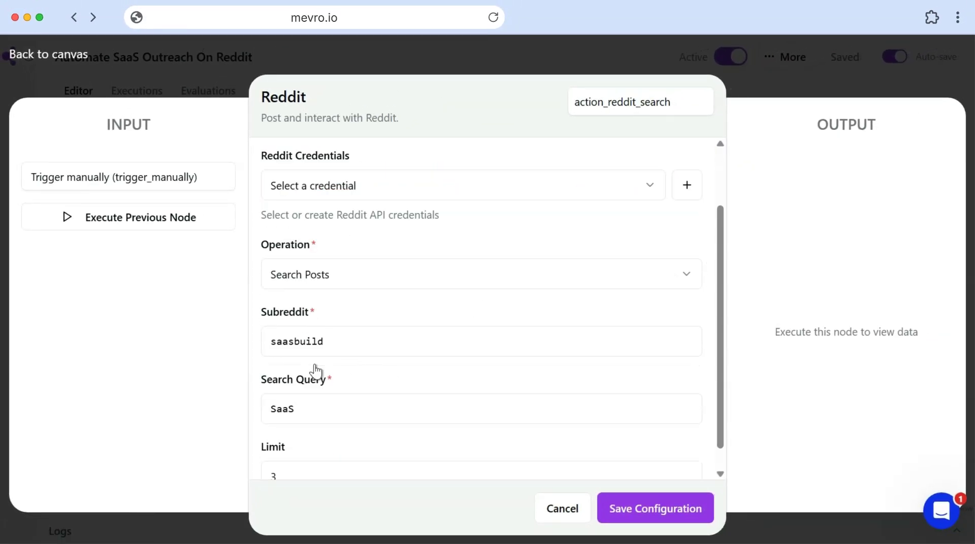
pyautogui.click(368, 343)
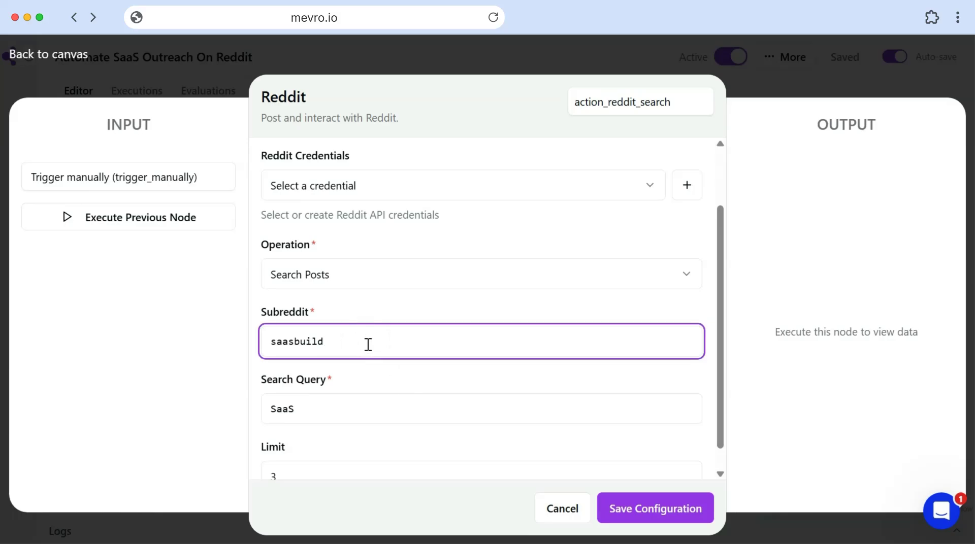
pyautogui.scroll(-1, 368, 345)
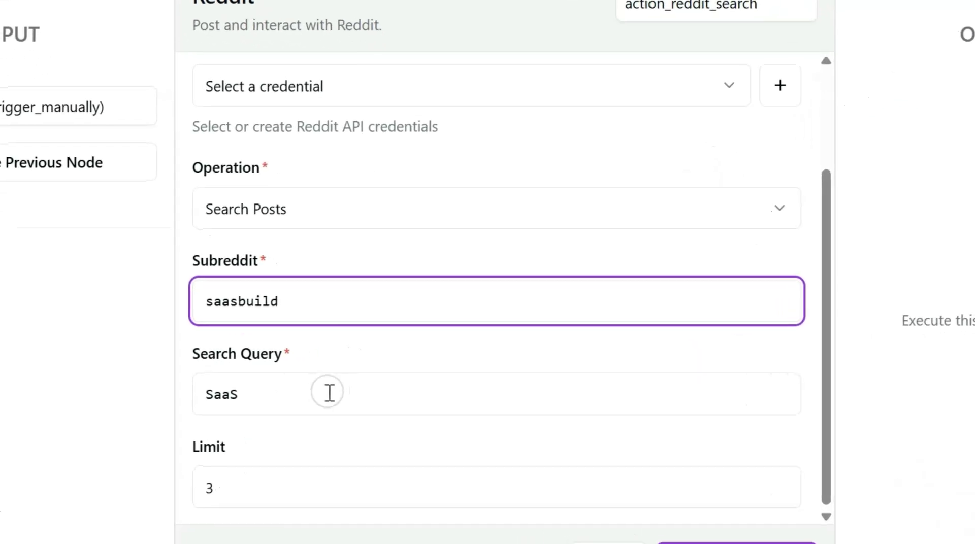
pyautogui.click(360, 386)
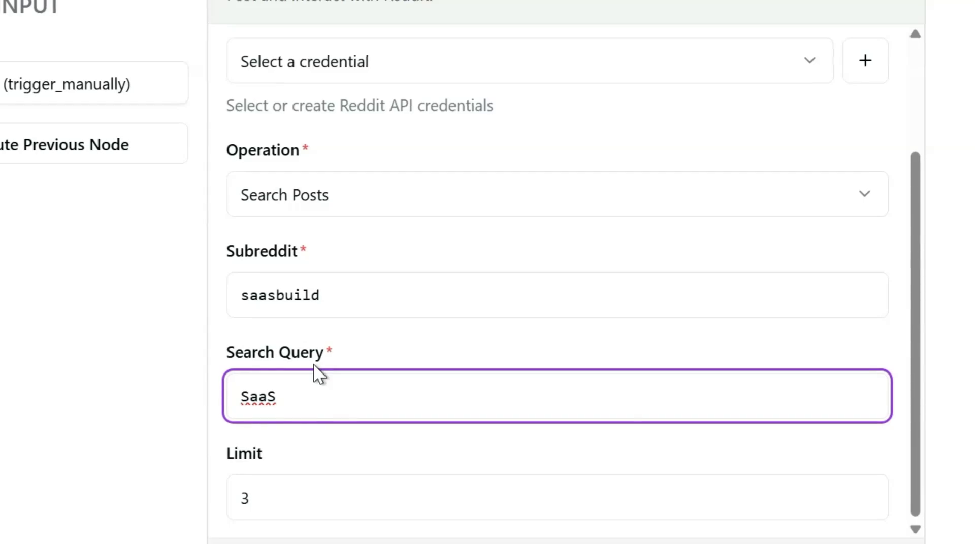
pyautogui.moveTo(274, 401); pyautogui.dragTo(235, 399)
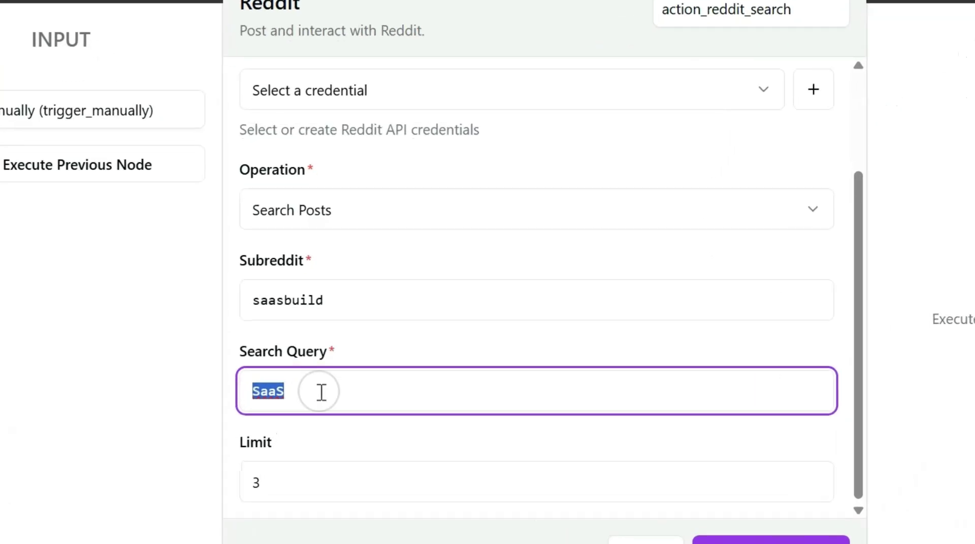
pyautogui.click(322, 386)
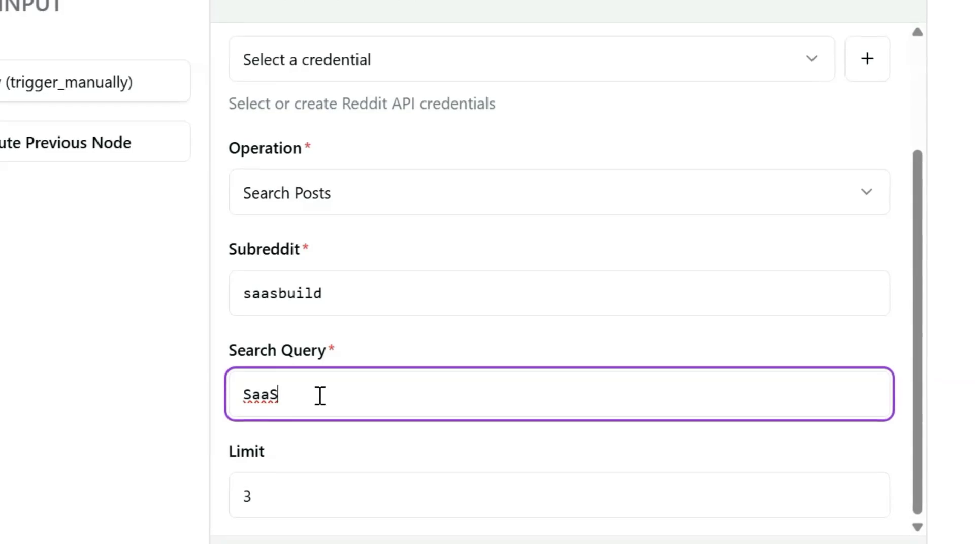
pyautogui.click(314, 496)
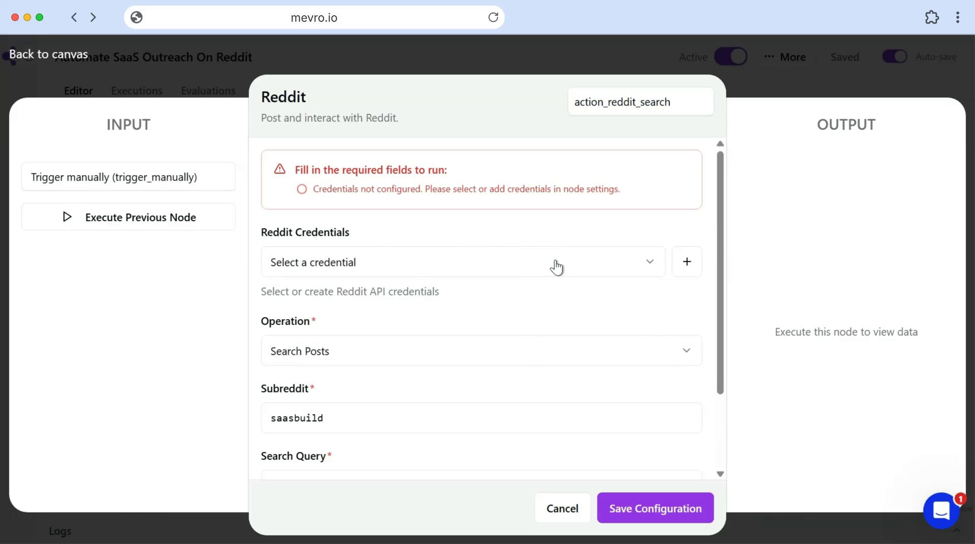
pyautogui.click(678, 509)
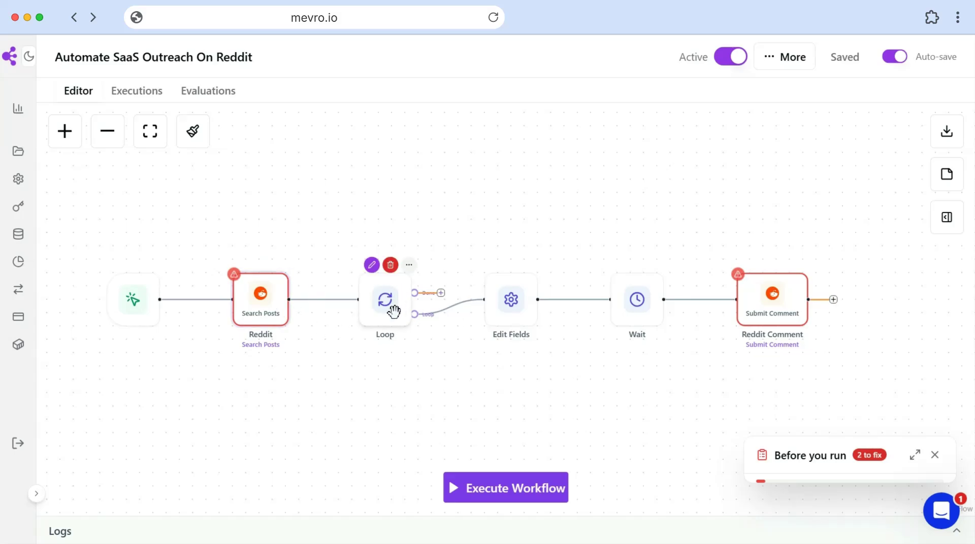
pyautogui.doubleClick(272, 309)
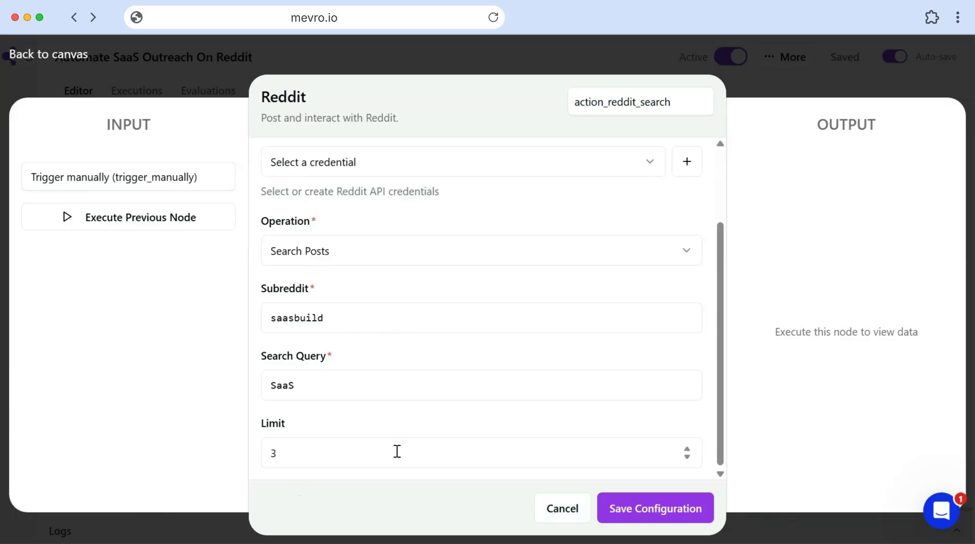
pyautogui.click(556, 523)
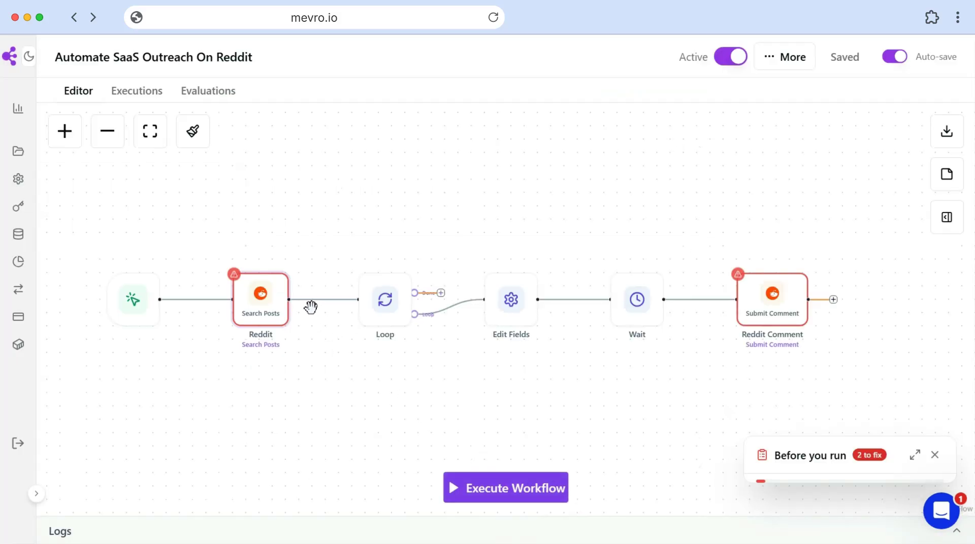
pyautogui.moveTo(395, 311)
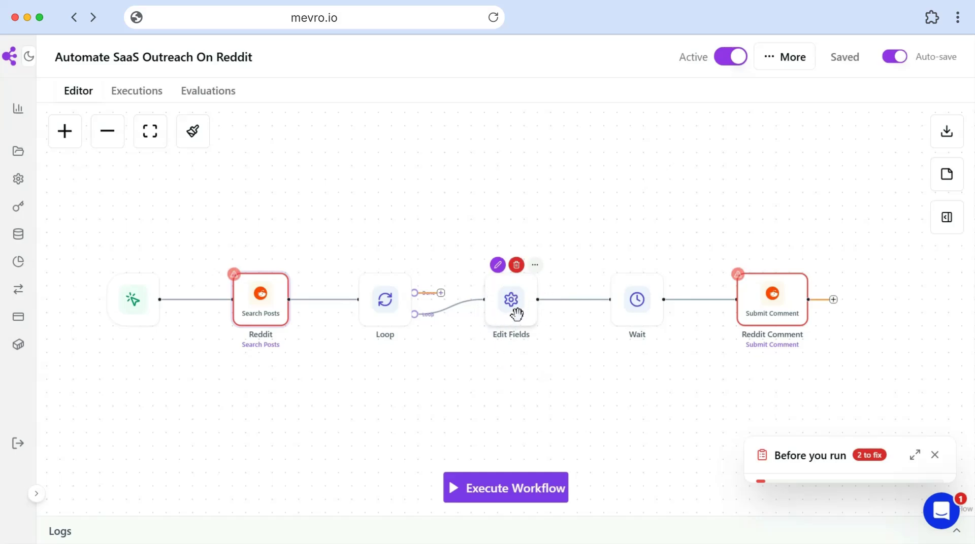
# Review the Edit Fields mappings for id, name, Title and Content.
pyautogui.doubleClick(517, 314)
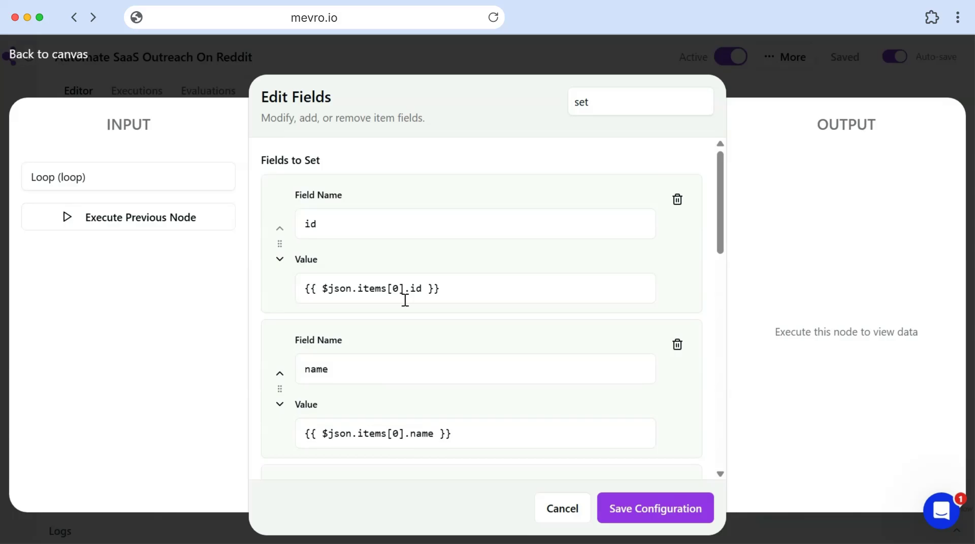
pyautogui.scroll(-2, 405, 300)
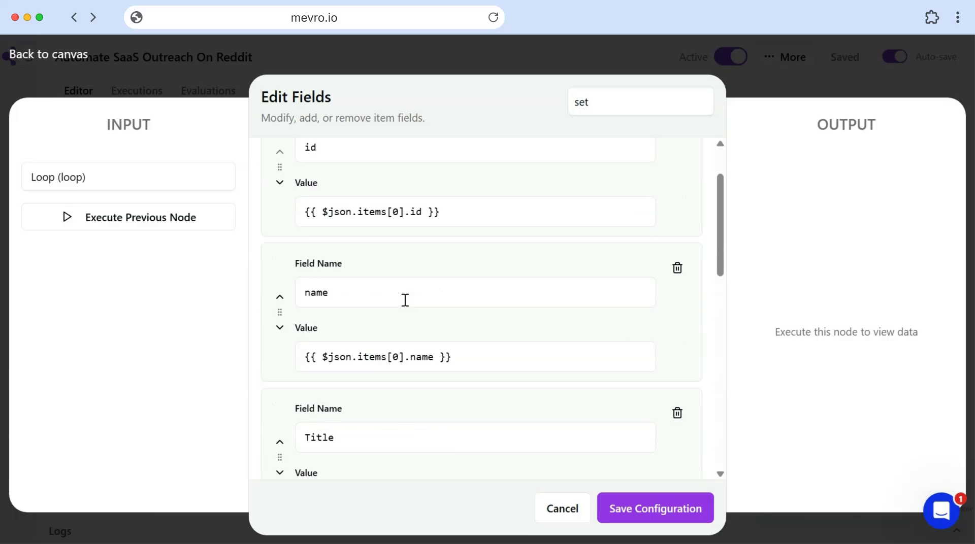
pyautogui.click(330, 293)
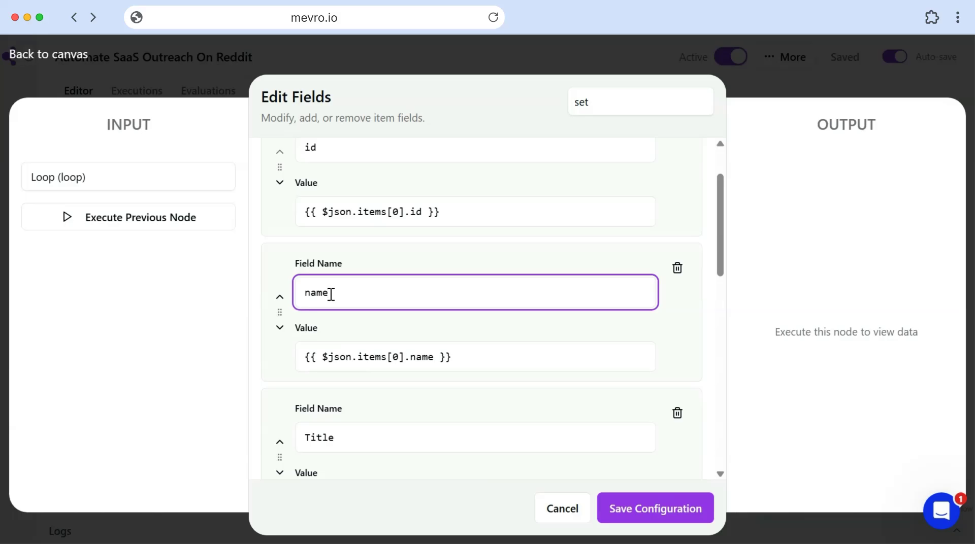
pyautogui.scroll(-2, 481, 347)
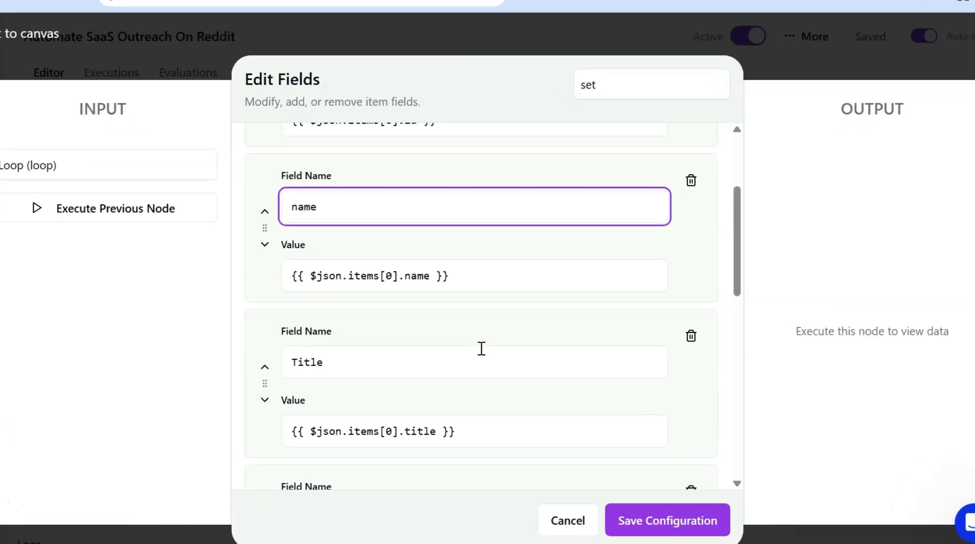
pyautogui.click(481, 362)
pyautogui.scroll(-2, 482, 372)
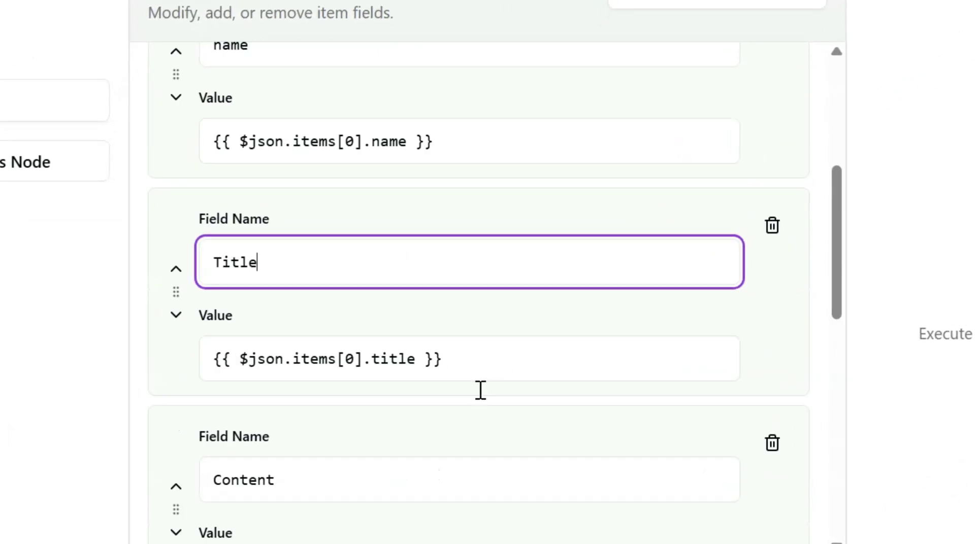
pyautogui.scroll(-3, 481, 389)
pyautogui.click(428, 366)
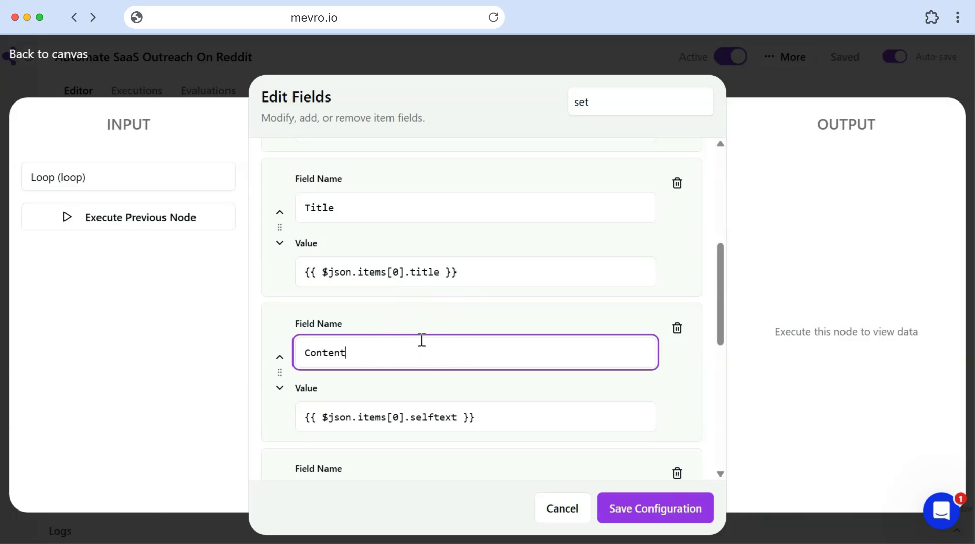
# Review the SubRedditName and timestamp expressions, then save the Edit Fields configuration.
pyautogui.scroll(-3, 422, 341)
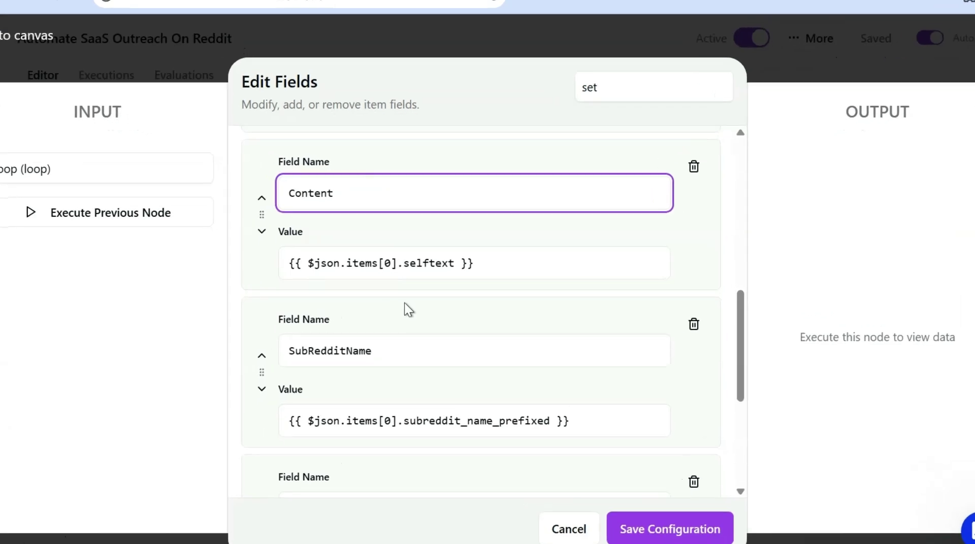
pyautogui.click(407, 346)
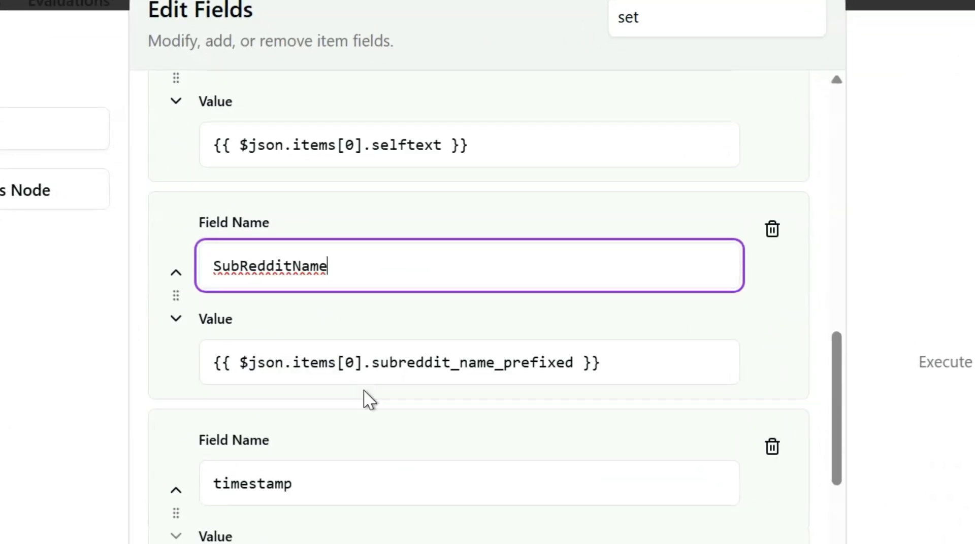
pyautogui.scroll(-2, 365, 398)
pyautogui.click(229, 252)
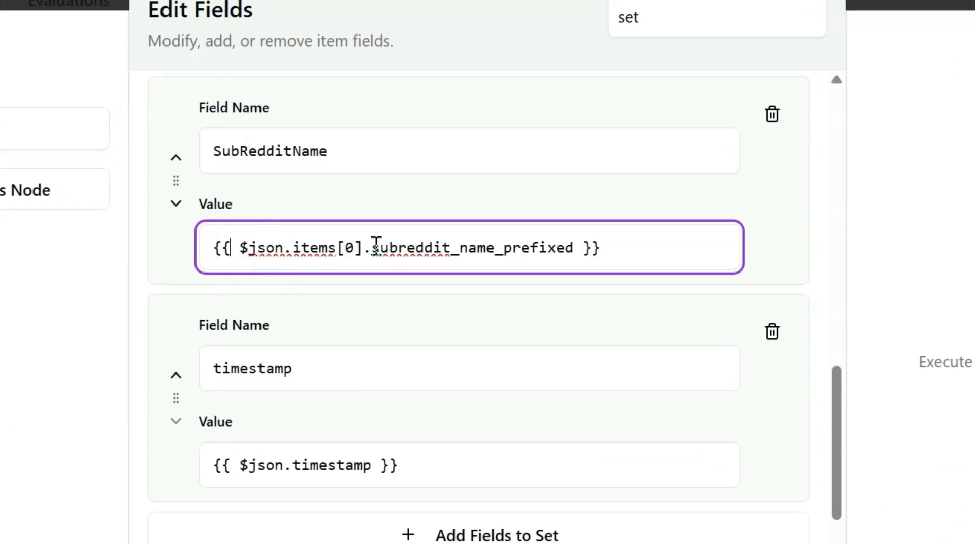
pyautogui.scroll(-2, 567, 264)
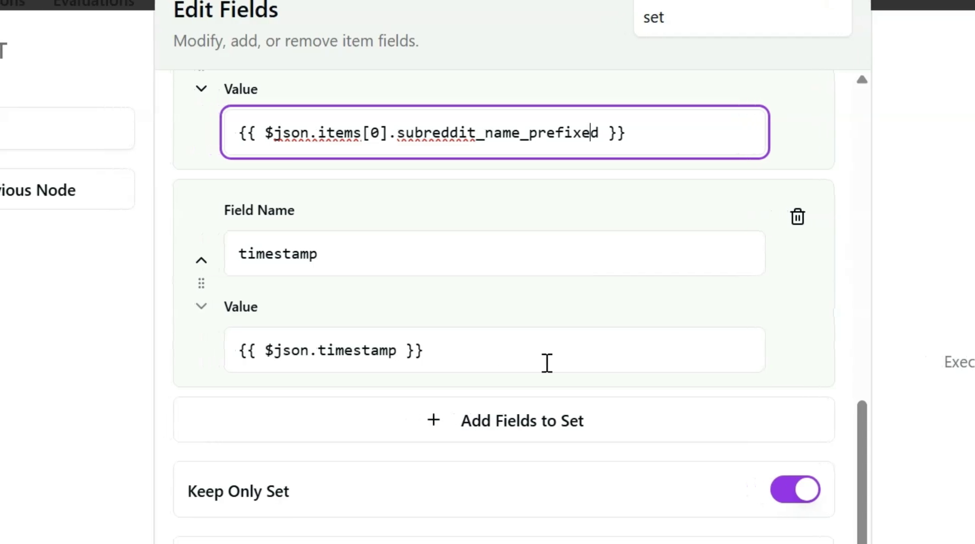
pyautogui.click(358, 350)
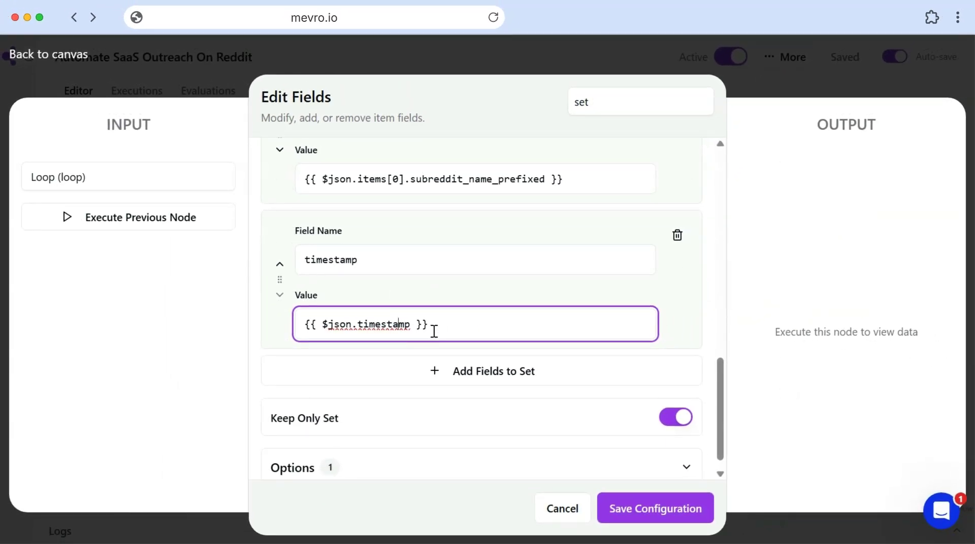
pyautogui.scroll(-1, 434, 332)
pyautogui.scroll(10, 432, 331)
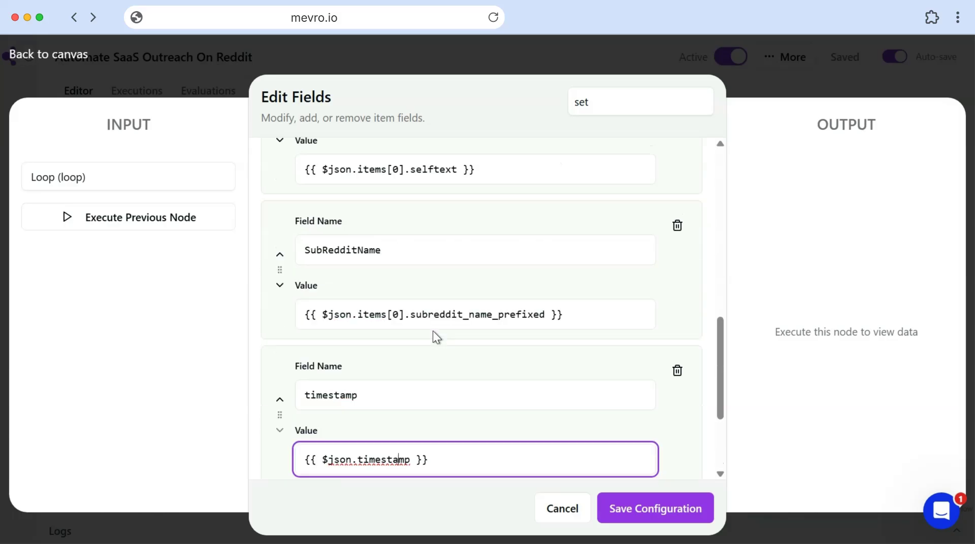
pyautogui.scroll(3, 434, 331)
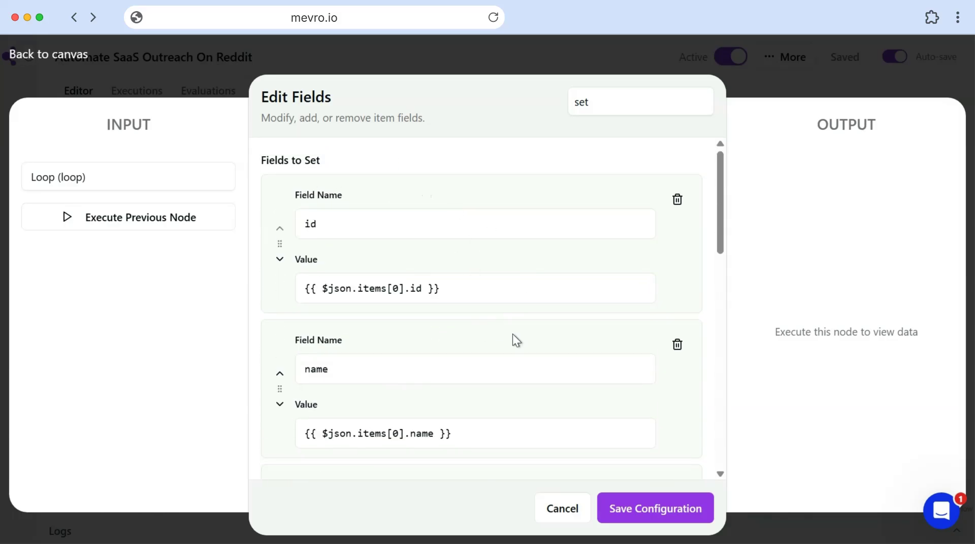
pyautogui.click(653, 508)
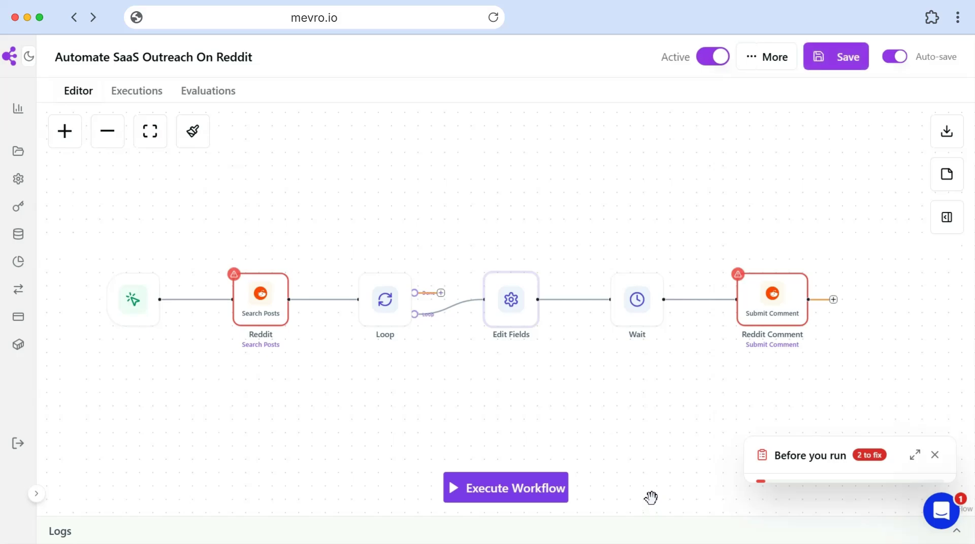
pyautogui.moveTo(618, 281)
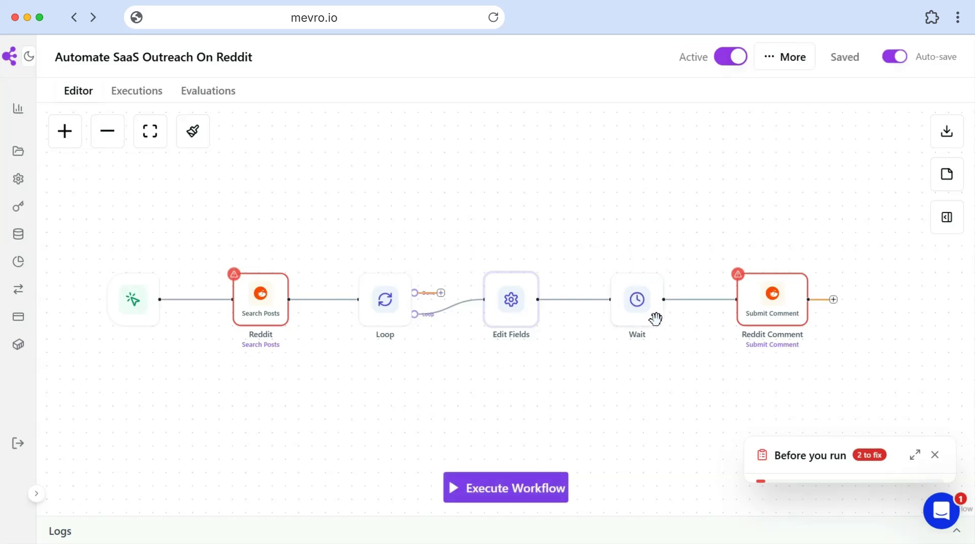
pyautogui.moveTo(637, 299)
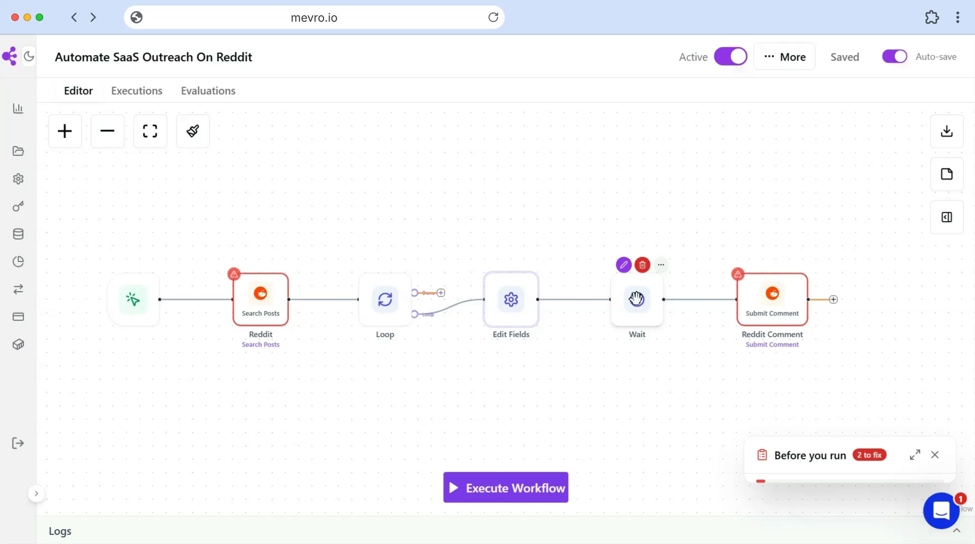
# Change the Wait node's unit from minutes to seconds, then cancel the dialog without saving.
pyautogui.doubleClick(637, 299)
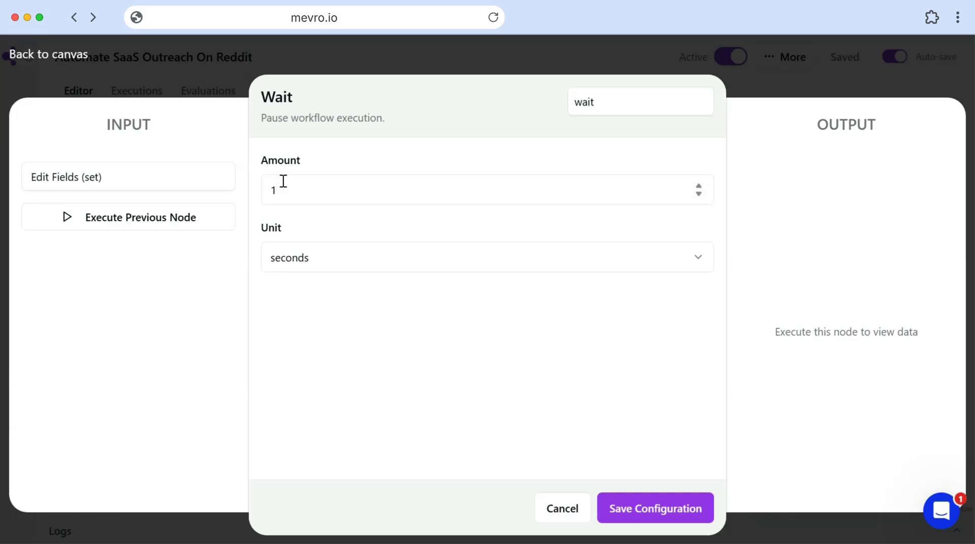
pyautogui.click(311, 263)
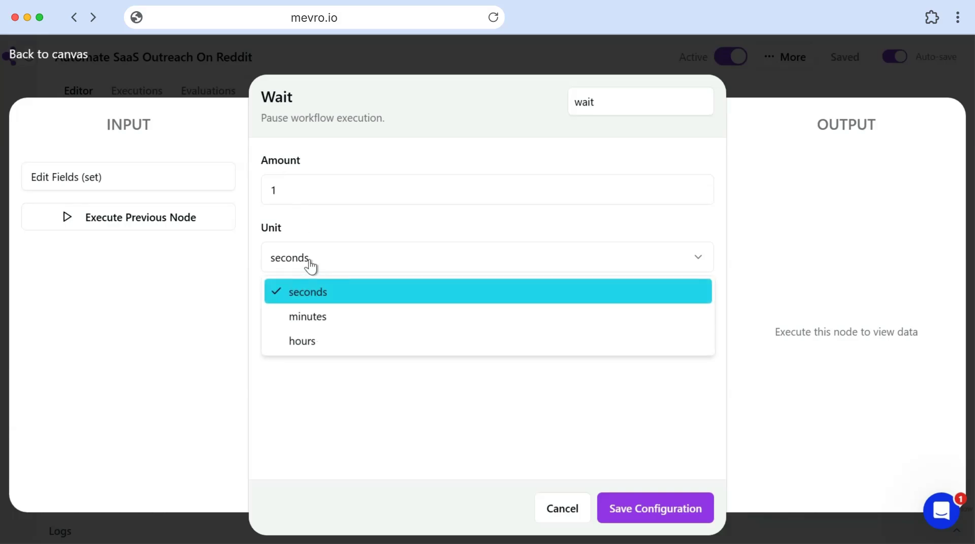
pyautogui.click(332, 317)
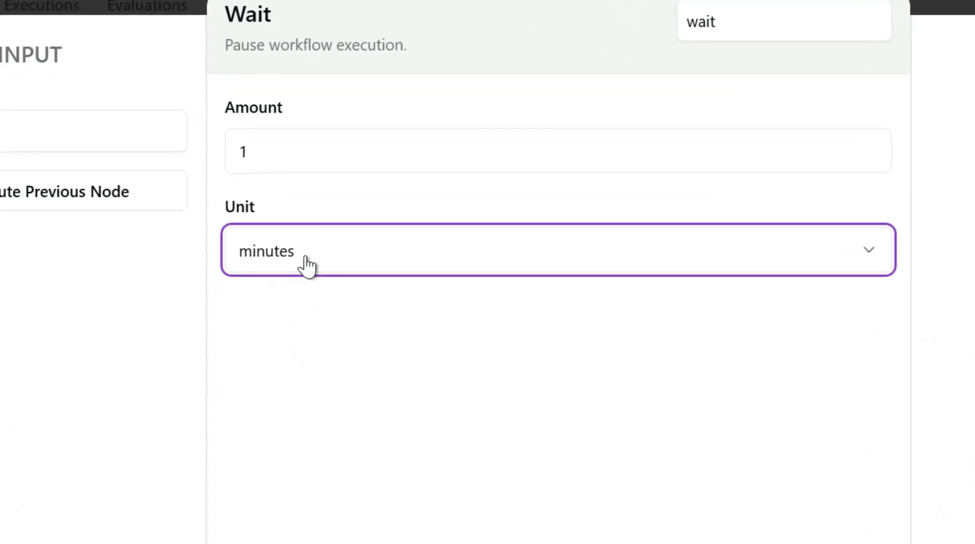
pyautogui.click(316, 167)
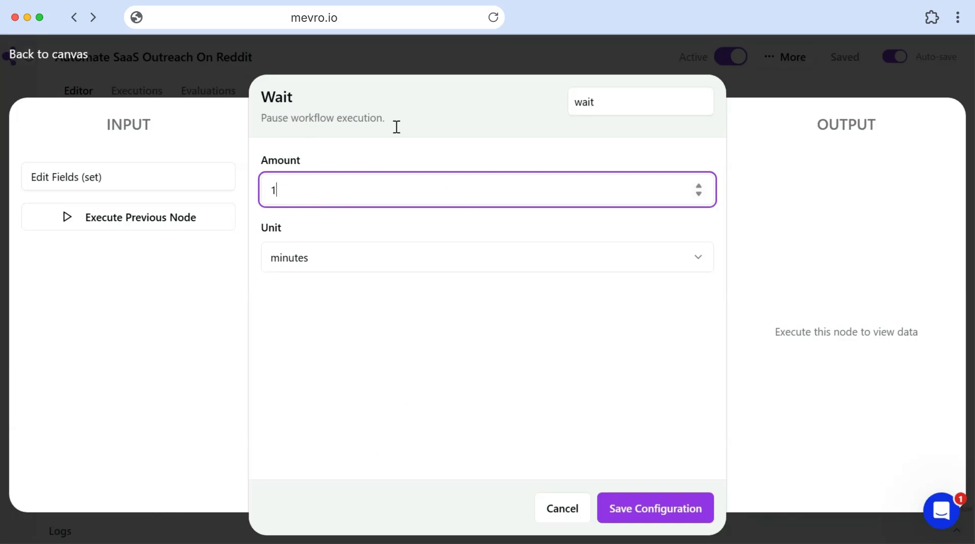
pyautogui.click(447, 257)
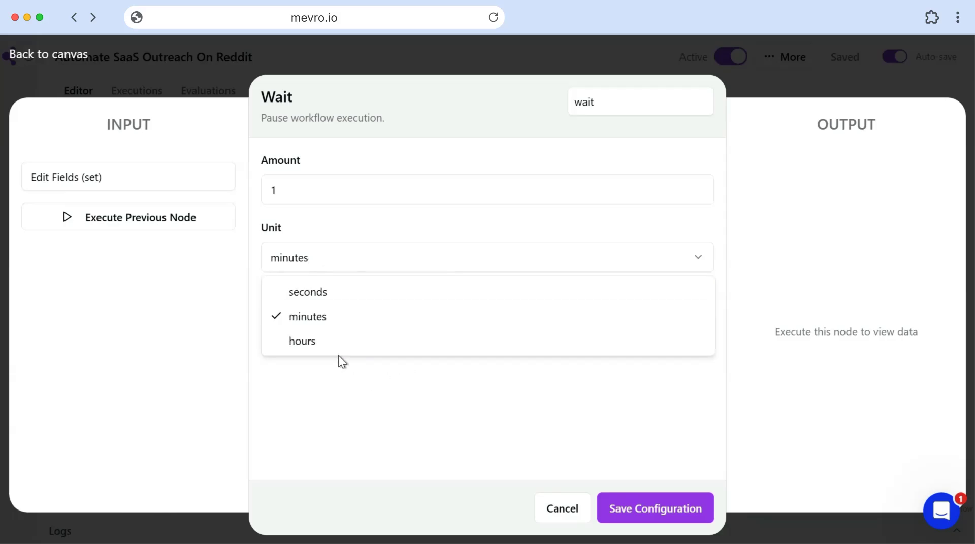
pyautogui.click(331, 289)
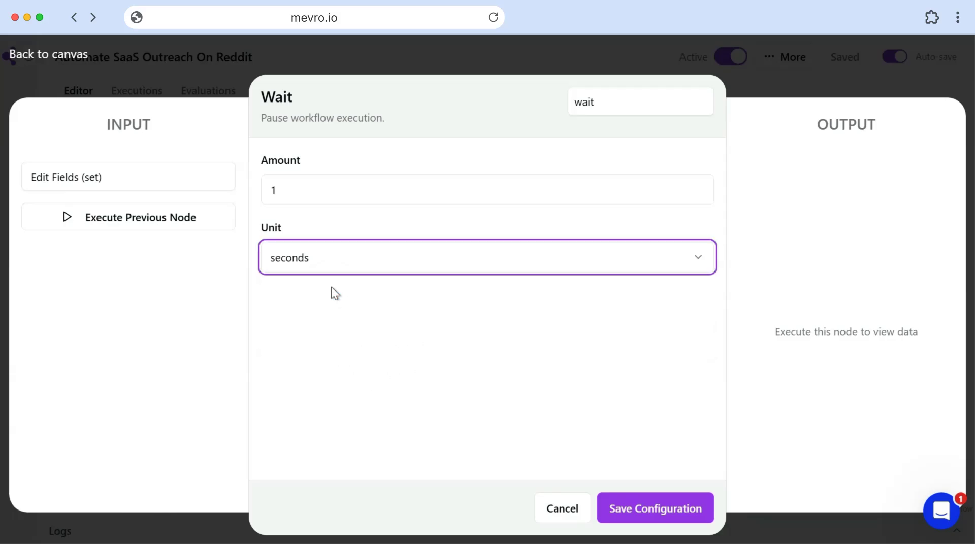
pyautogui.click(330, 270)
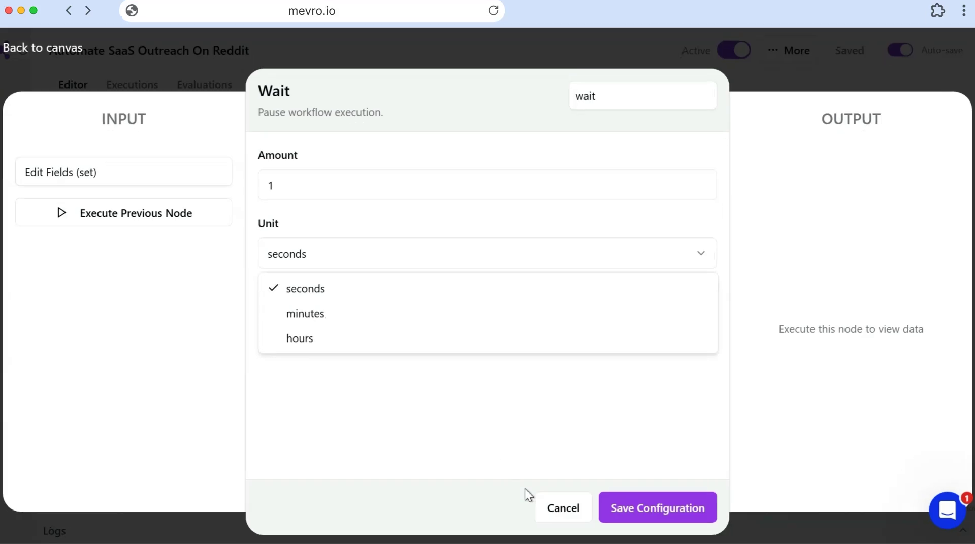
pyautogui.click(558, 508)
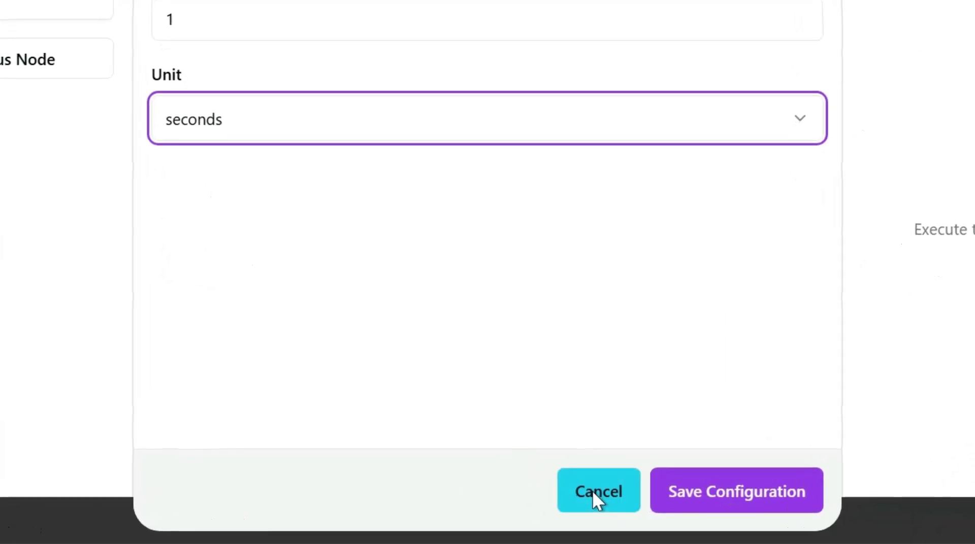
pyautogui.click(591, 490)
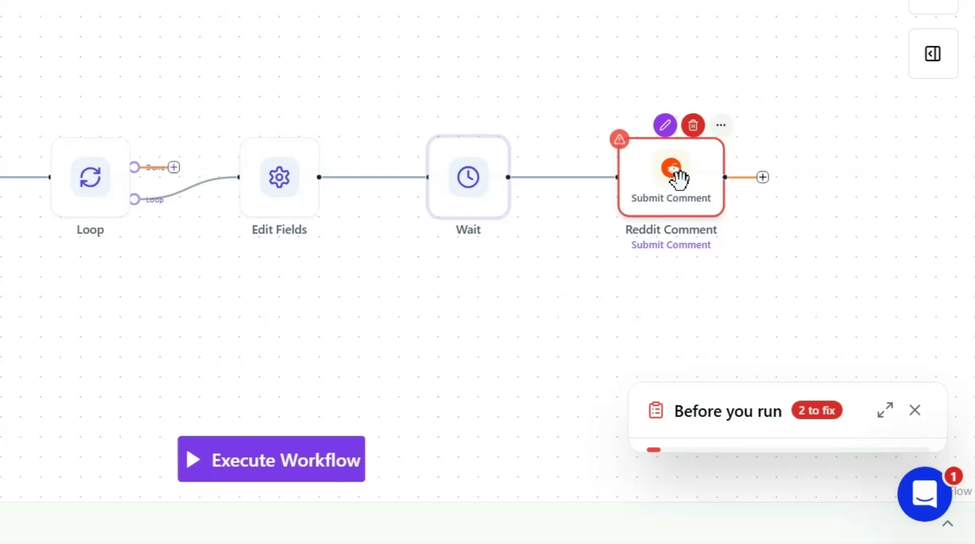
pyautogui.doubleClick(680, 179)
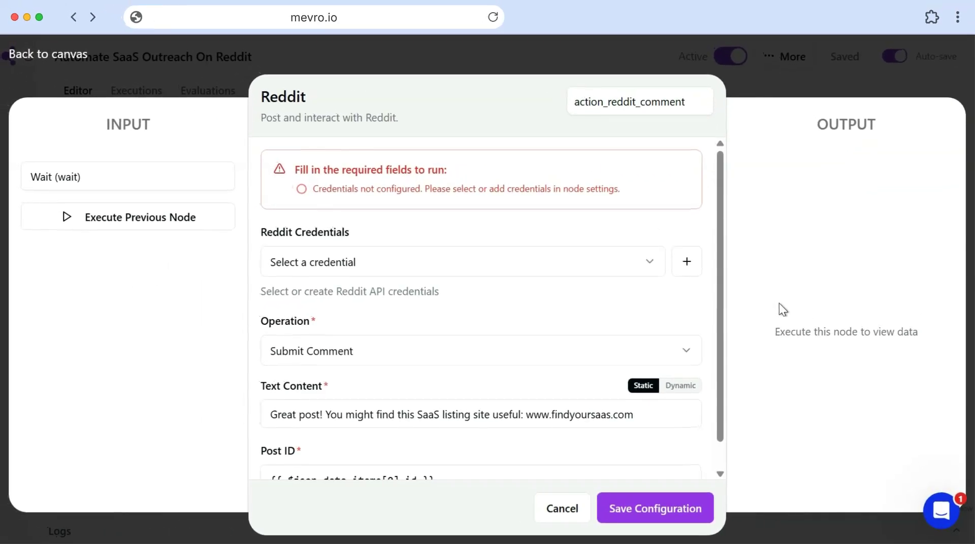
pyautogui.scroll(-1, 571, 278)
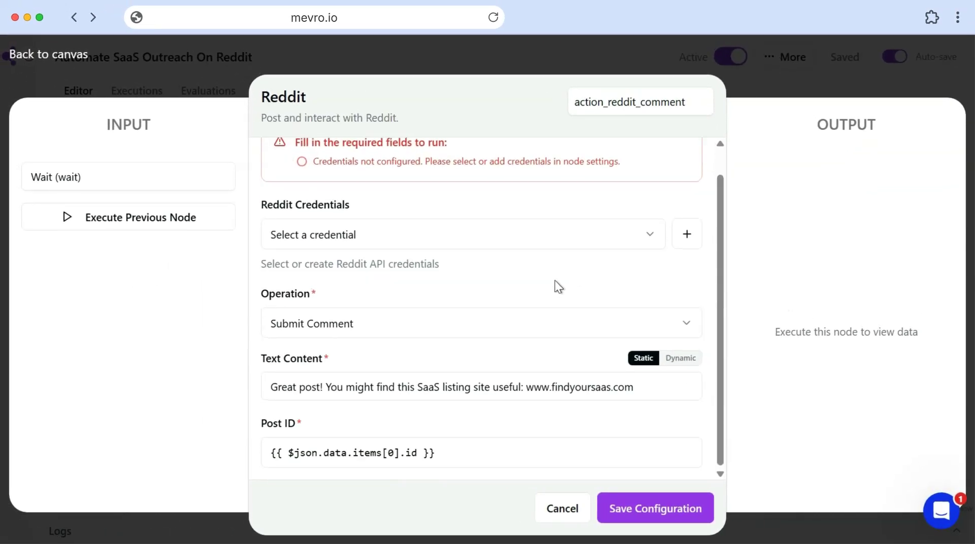
pyautogui.click(472, 333)
pyautogui.click(470, 340)
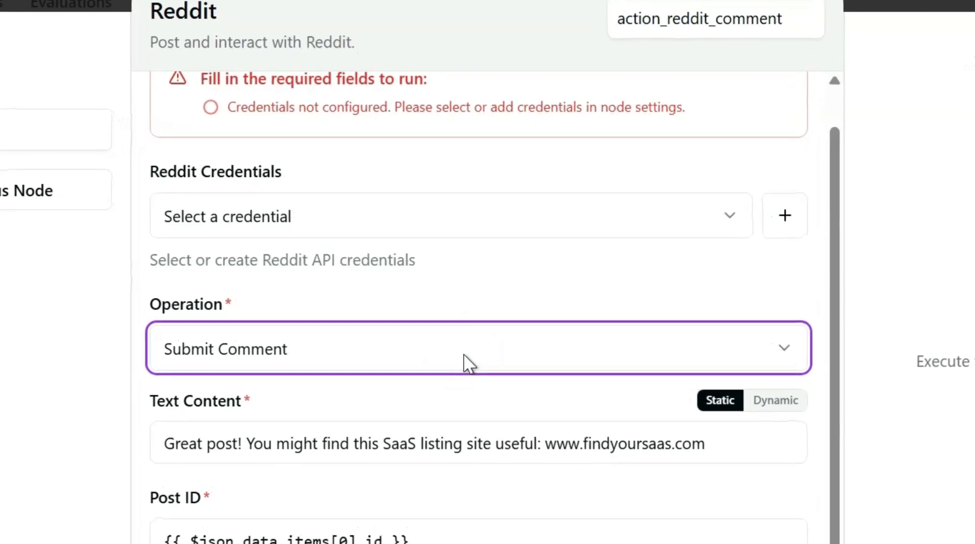
pyautogui.moveTo(300, 446); pyautogui.dragTo(865, 435)
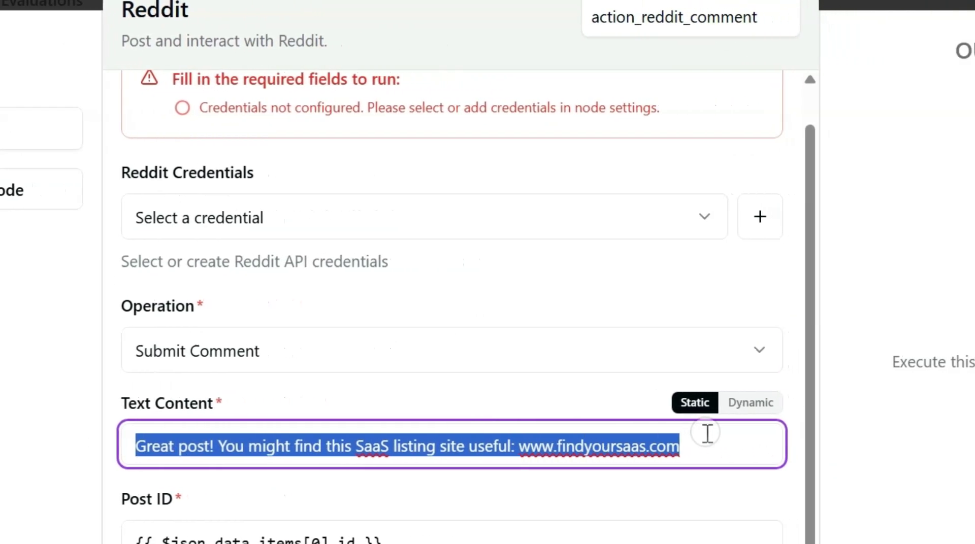
pyautogui.click(310, 446)
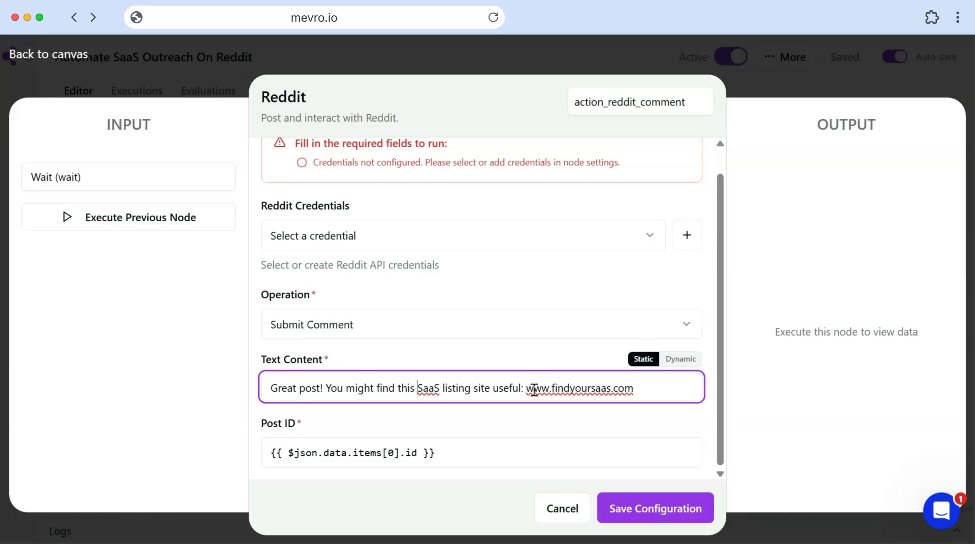
pyautogui.moveTo(525, 388); pyautogui.dragTo(638, 383)
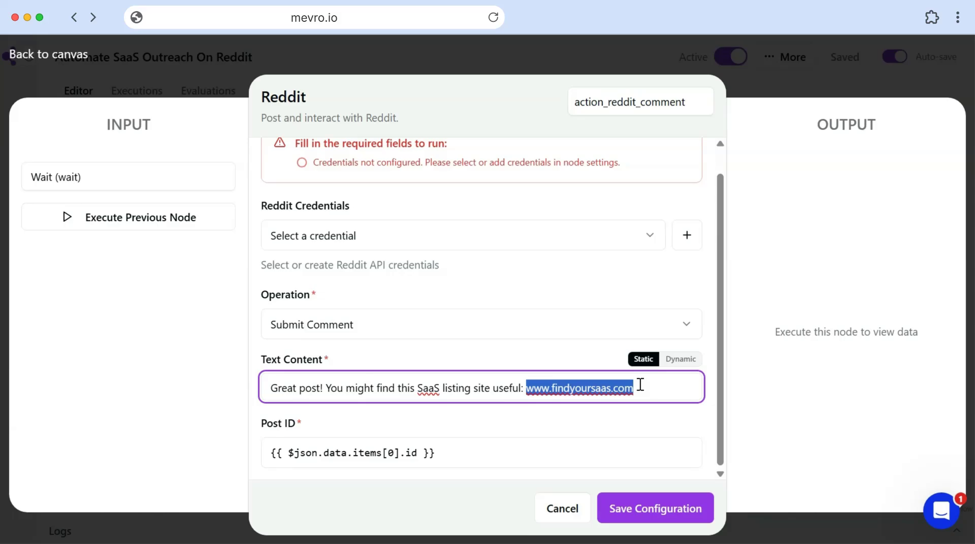
pyautogui.click(550, 459)
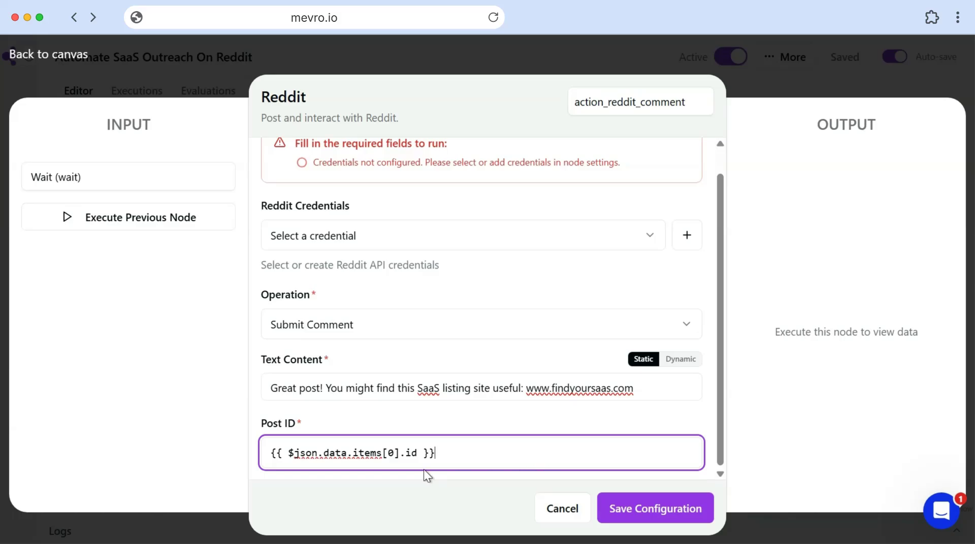
pyautogui.moveTo(270, 452); pyautogui.dragTo(443, 445)
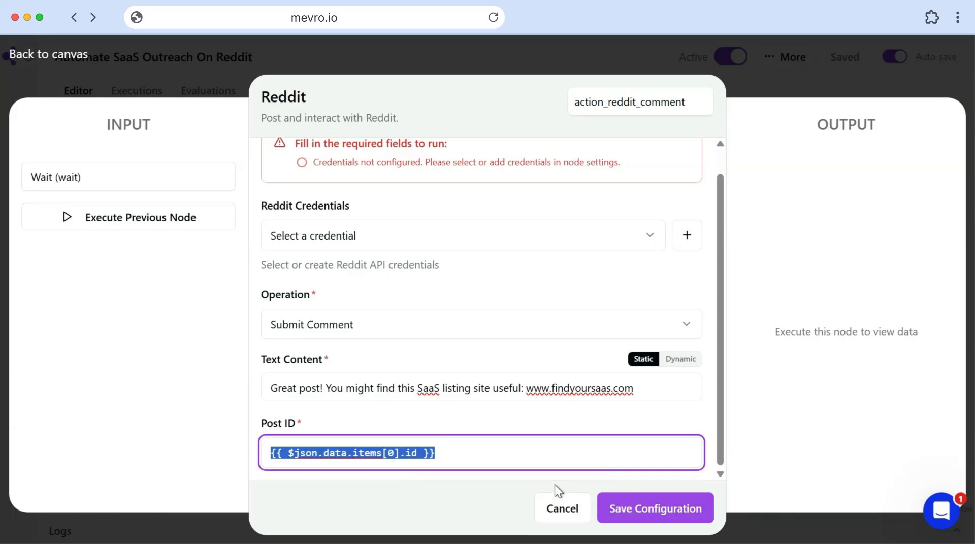
pyautogui.scroll(1, 491, 381)
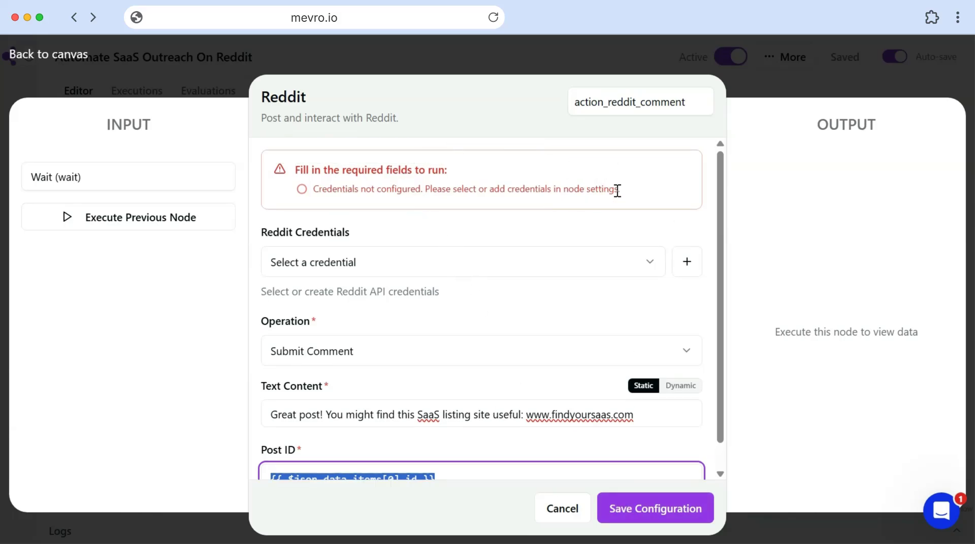
pyautogui.scroll(-1, 629, 186)
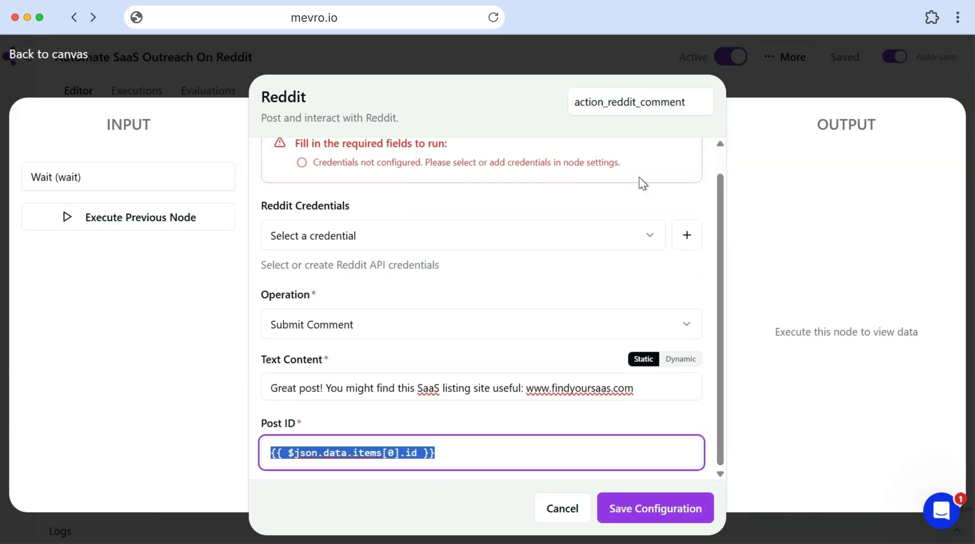
pyautogui.click(677, 517)
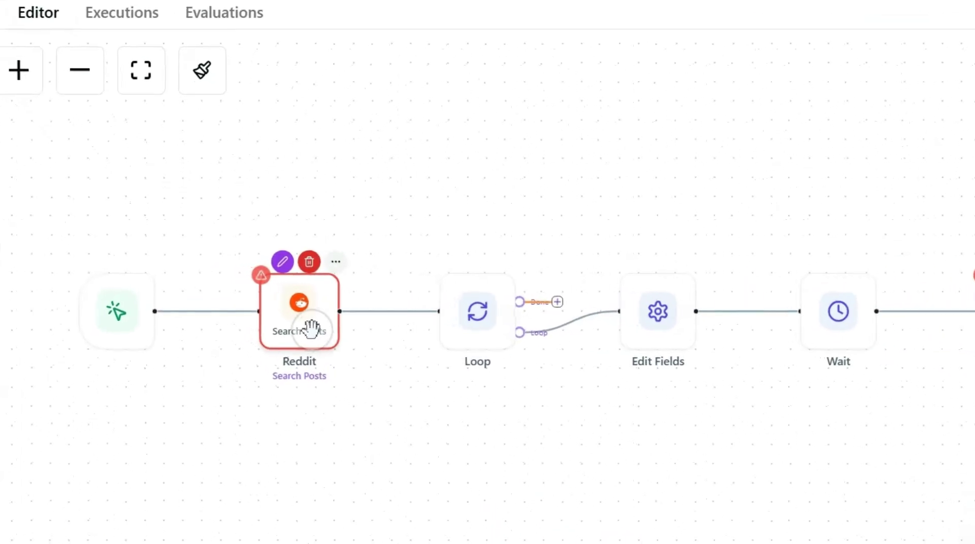
# From the Reddit Search Posts node's credential setting, start a new Reddit credential.
pyautogui.doubleClick(274, 312)
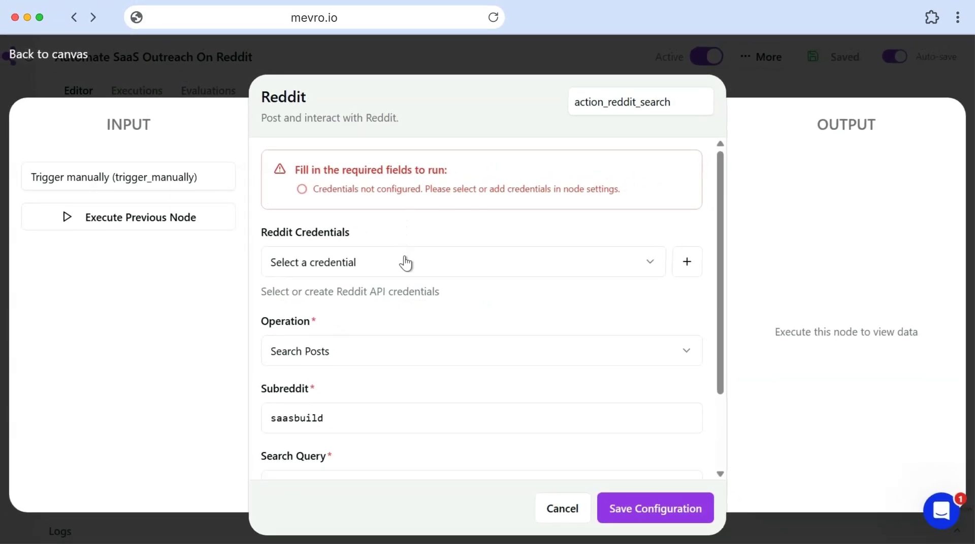
pyautogui.click(407, 261)
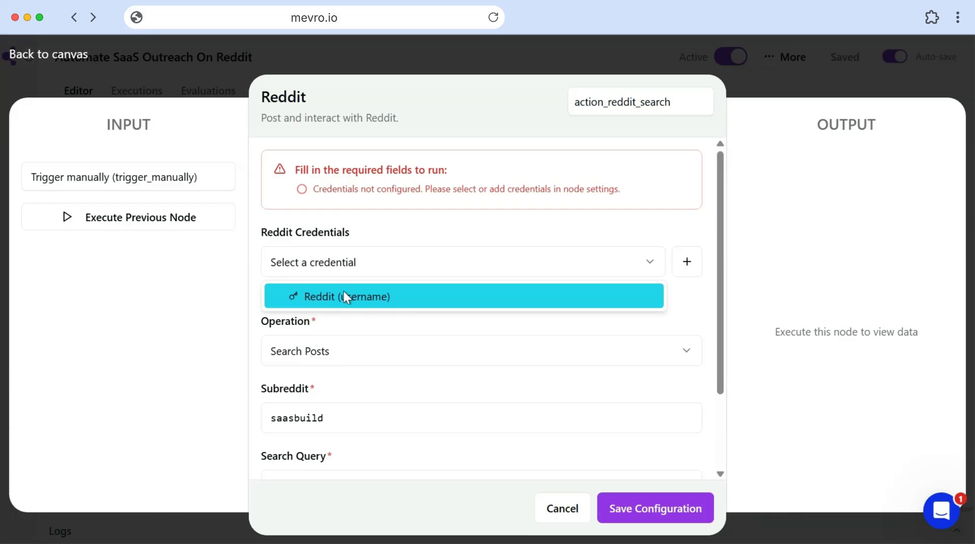
pyautogui.click(468, 230)
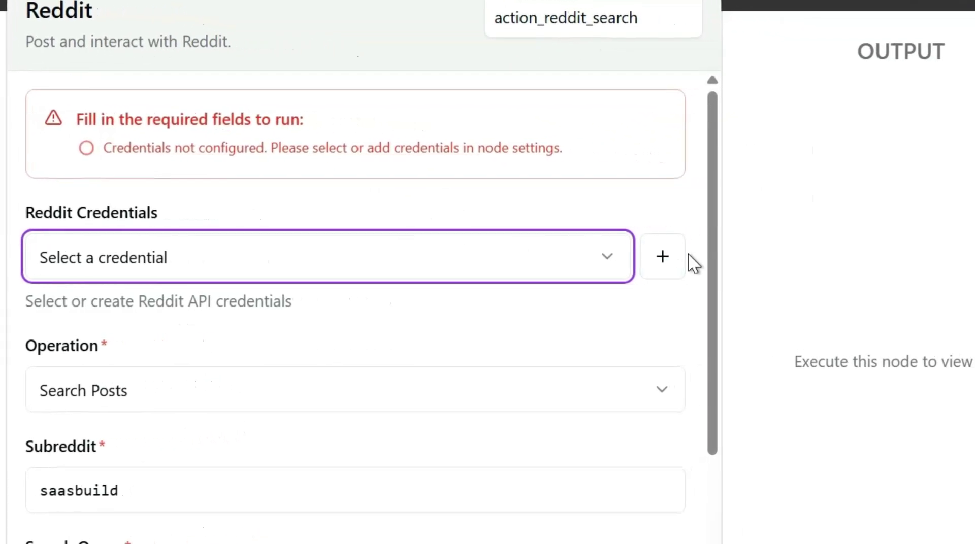
pyautogui.click(677, 264)
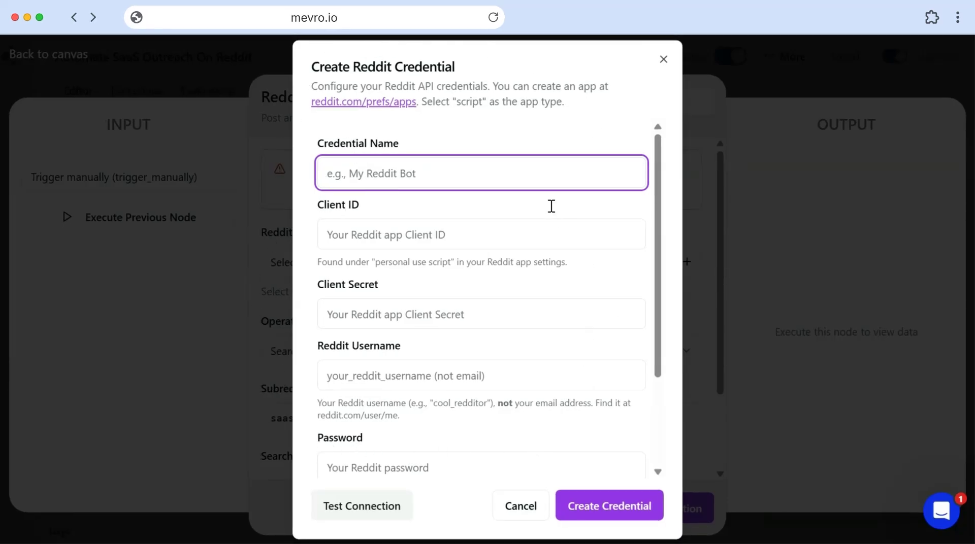
# Name the credential 'Reddit Credentail' and enter the Client ID and Client Secret.
pyautogui.click(484, 179)
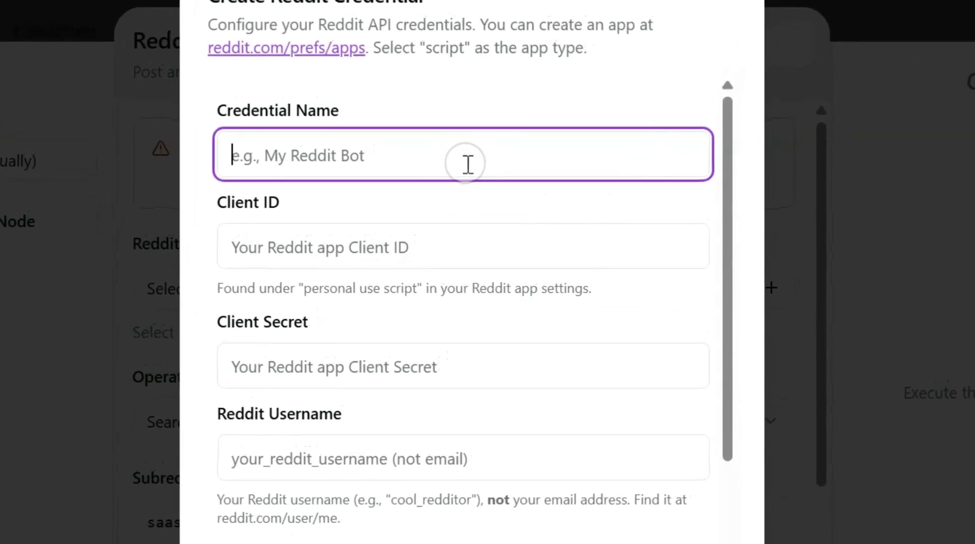
pyautogui.write('R')
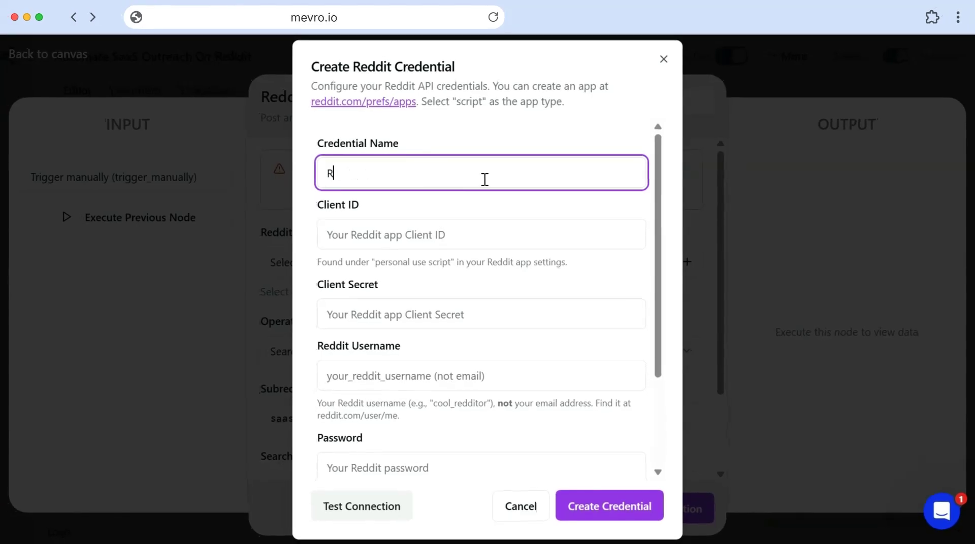
pyautogui.write('eddit Creden')
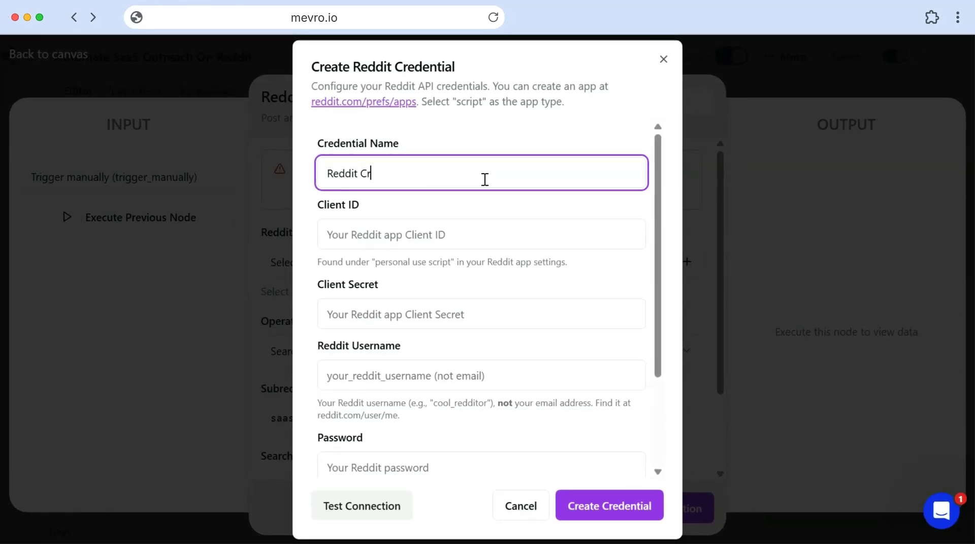
pyautogui.write('tail')
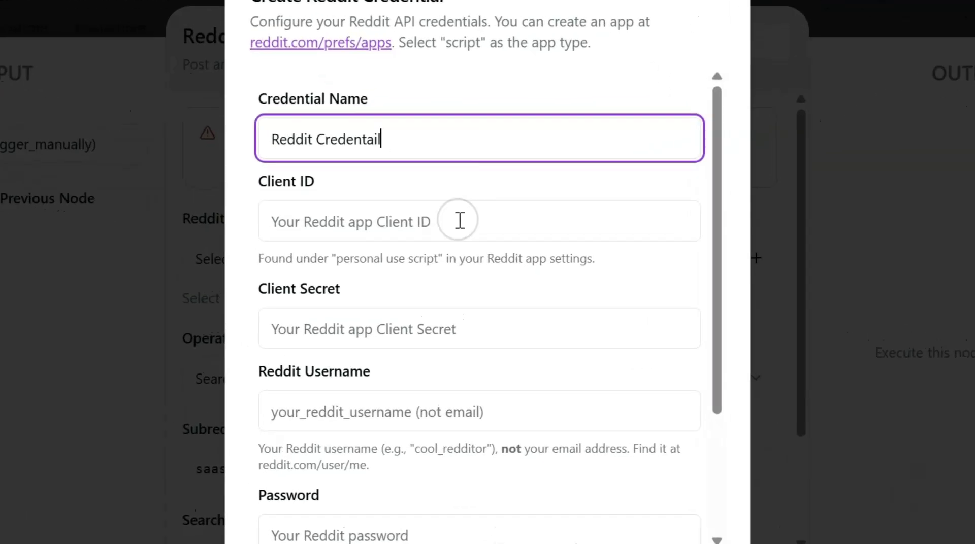
pyautogui.click(467, 233)
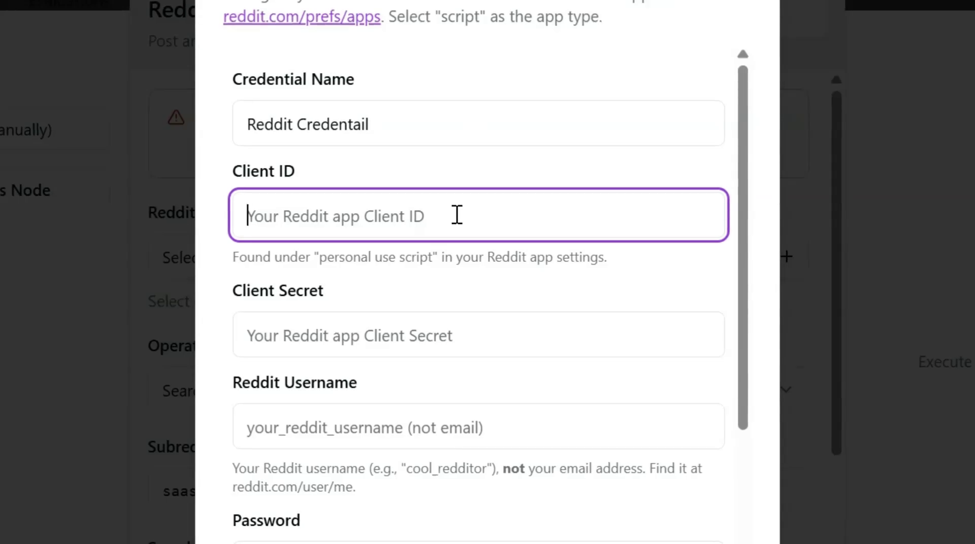
pyautogui.click(447, 355)
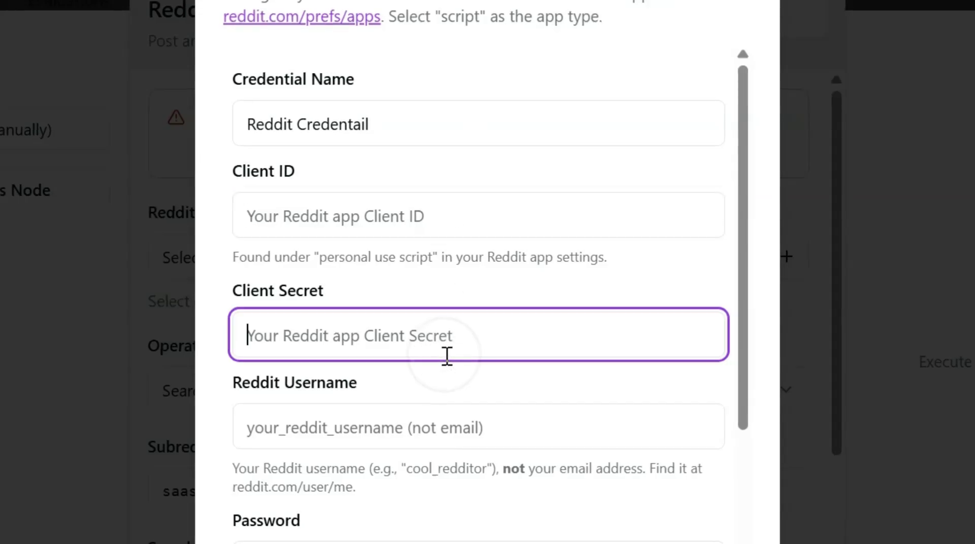
pyautogui.click(340, 198)
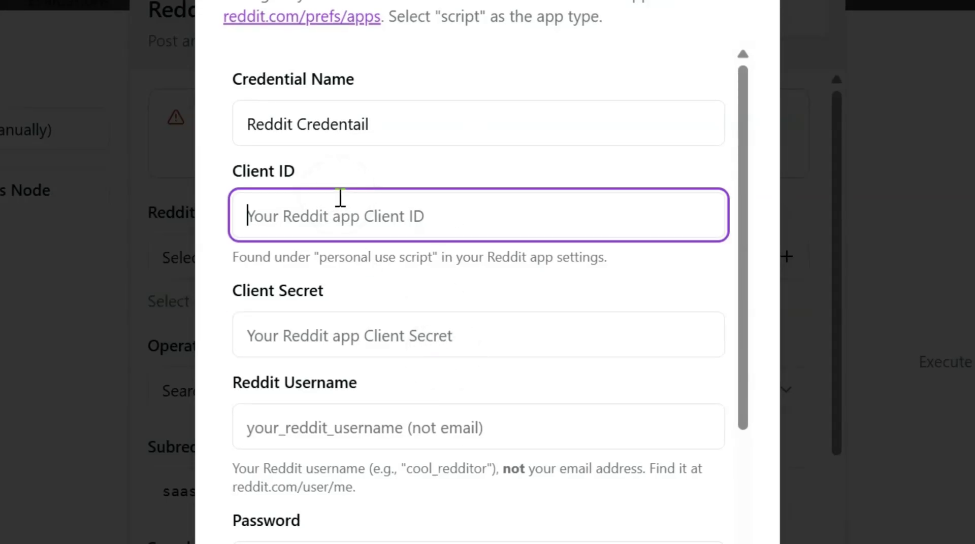
pyautogui.click(352, 315)
pyautogui.click(348, 228)
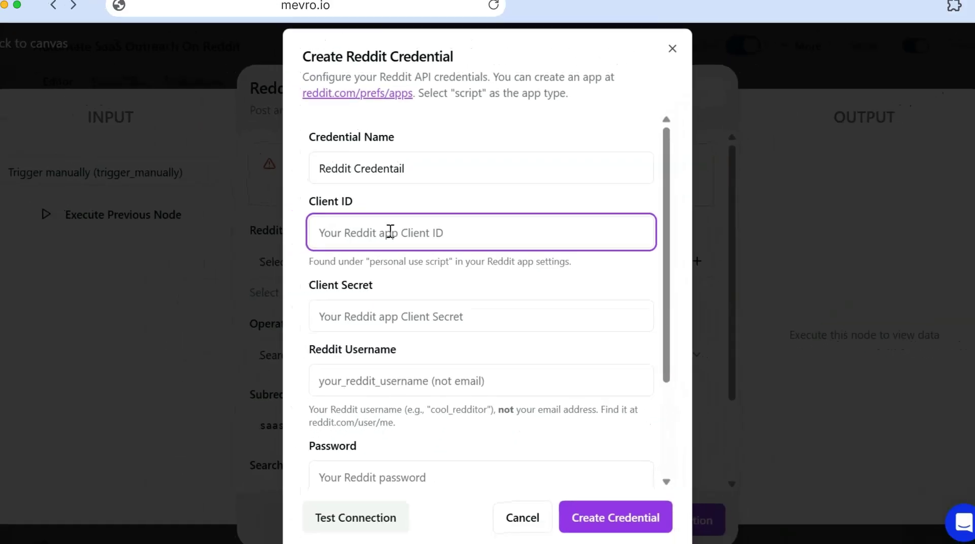
pyautogui.write('a')
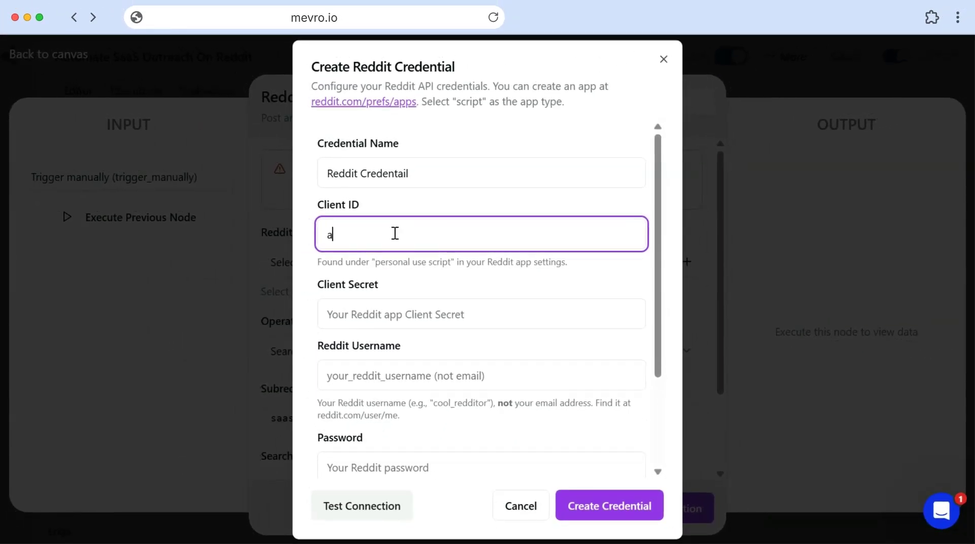
pyautogui.write('cc')
pyautogui.press('Tab')
pyautogui.write('a••••')
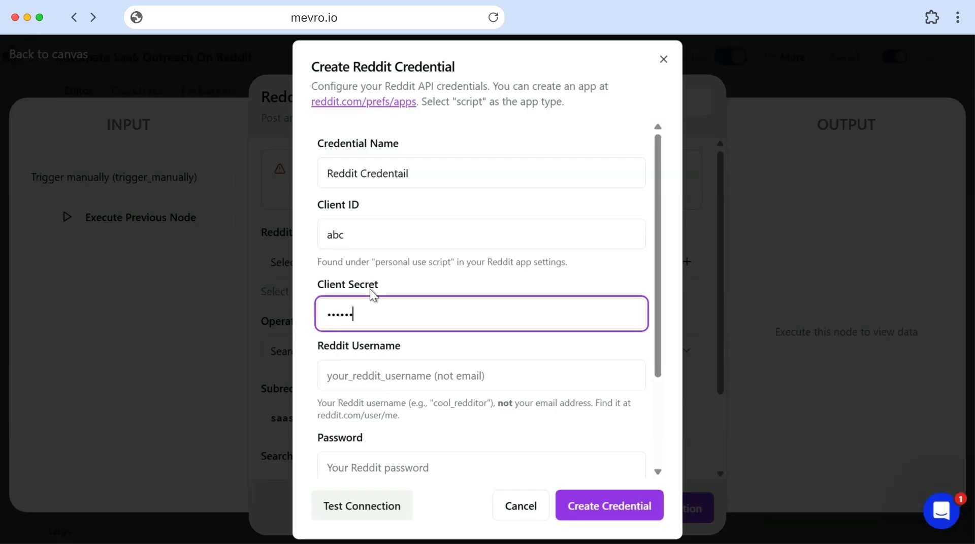
# Look over the Reddit Username, Password and optional User Agent fields.
pyautogui.scroll(-2, 418, 362)
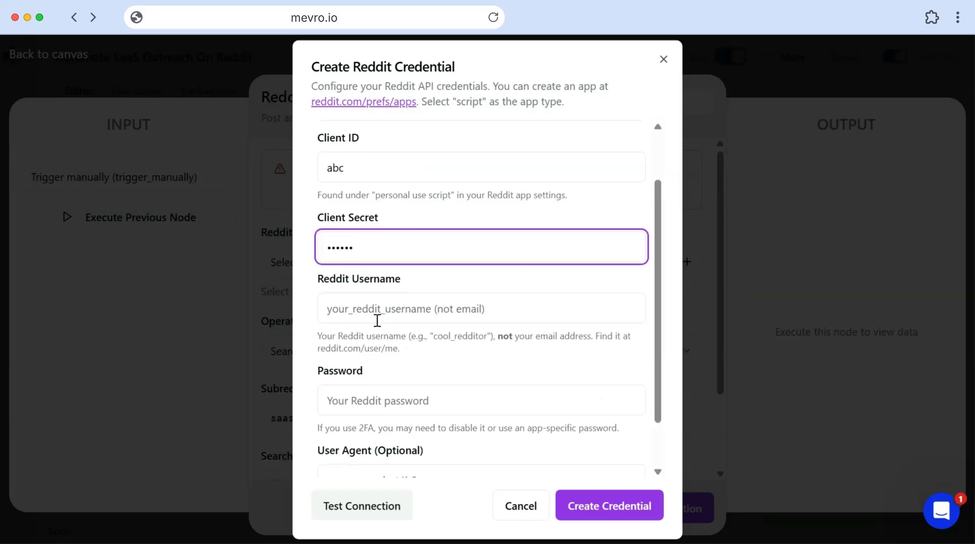
pyautogui.click(371, 313)
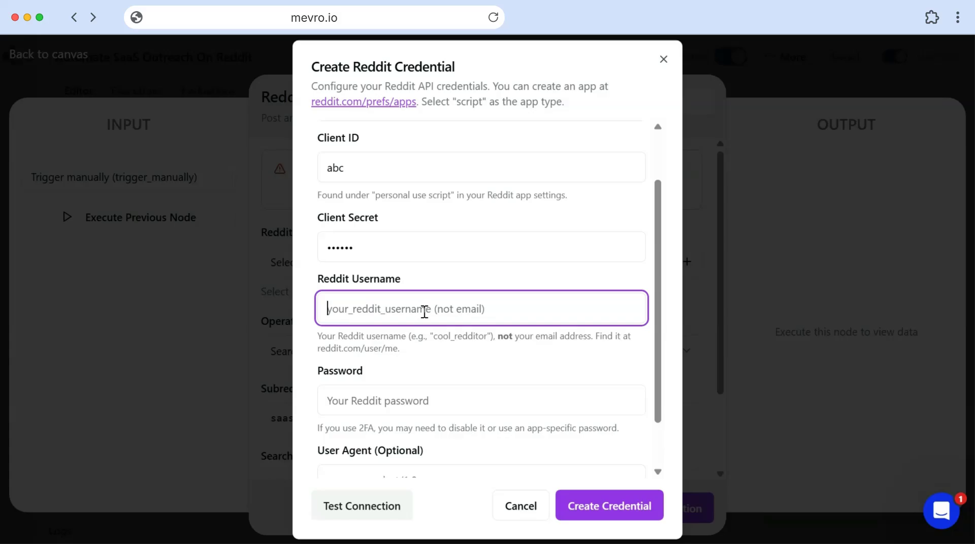
pyautogui.scroll(-2, 424, 311)
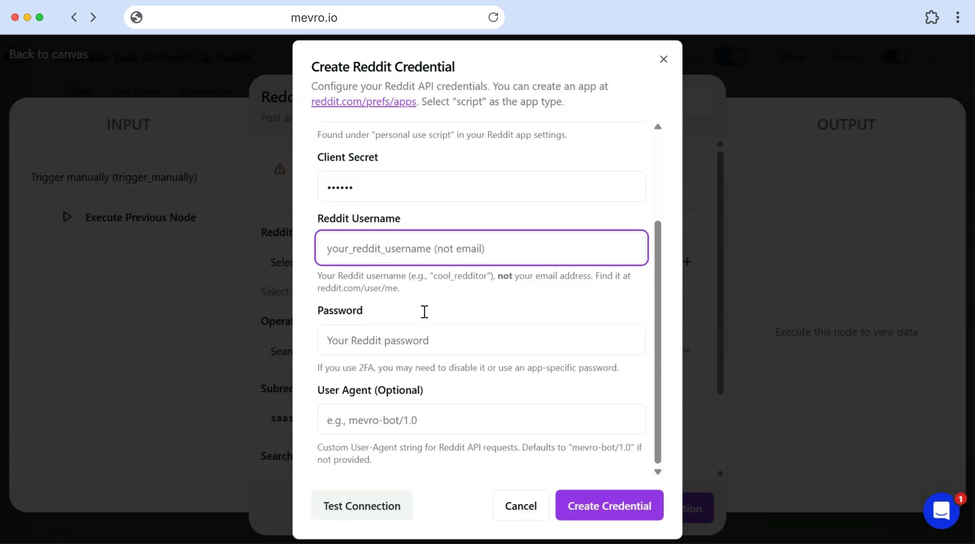
pyautogui.click(371, 334)
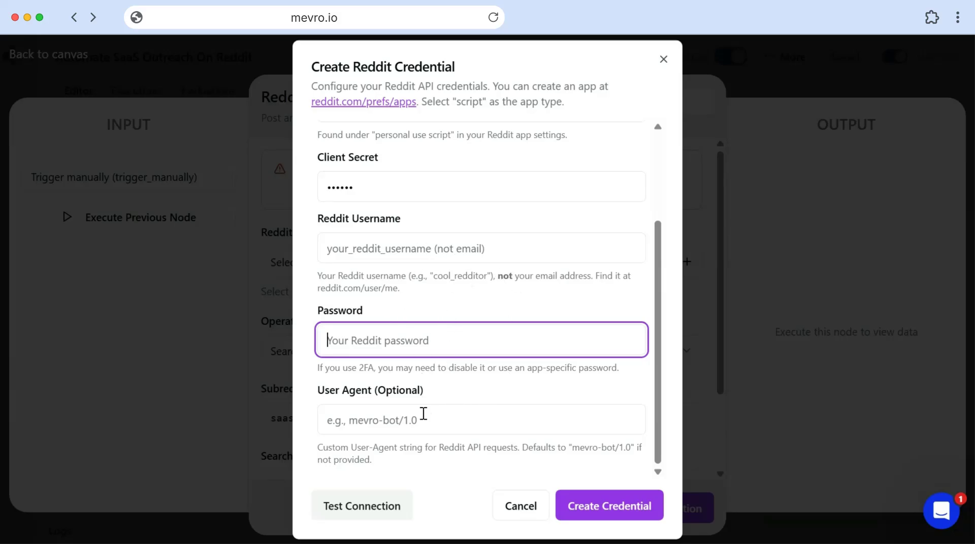
pyautogui.click(421, 421)
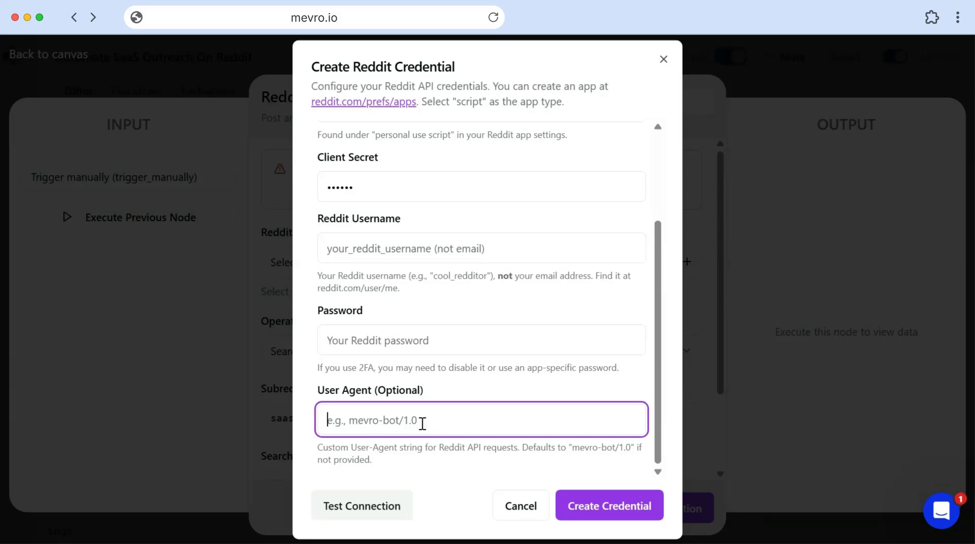
pyautogui.scroll(3, 451, 343)
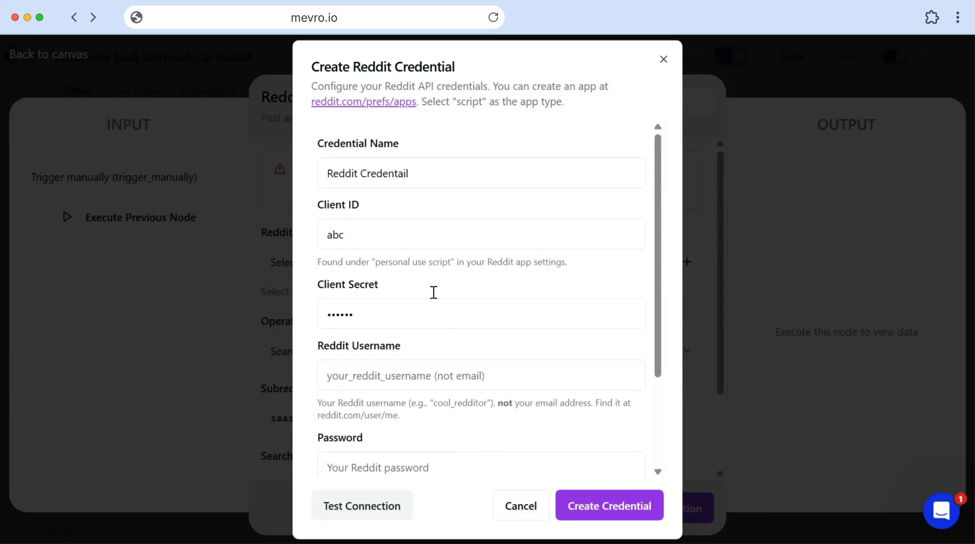
# Enter the Reddit username (correcting a typo) and the password, then create the credential.
pyautogui.click(395, 386)
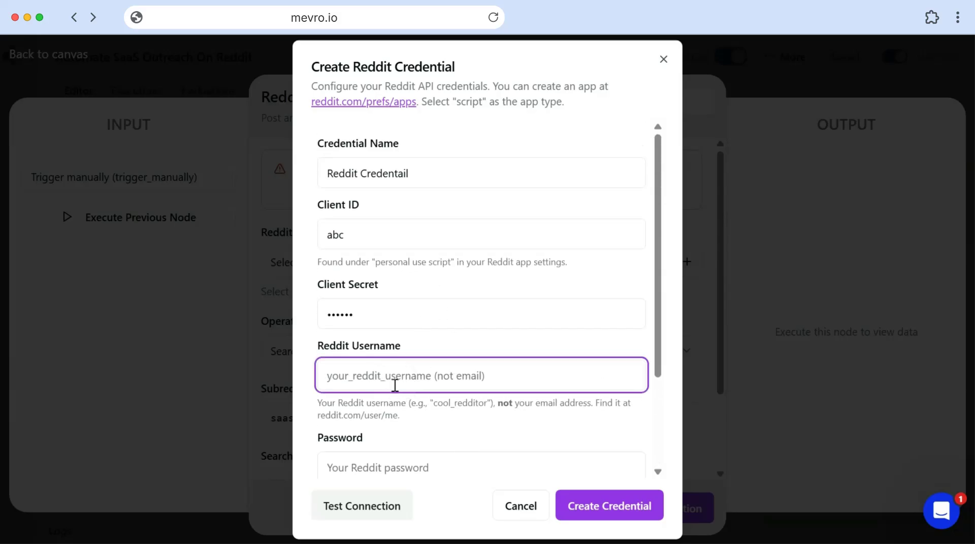
pyautogui.write('souther')
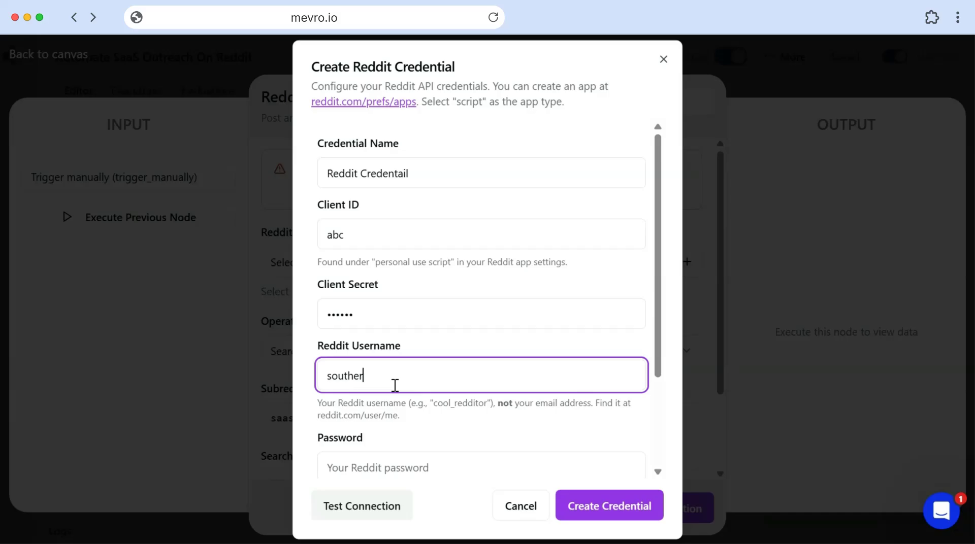
pyautogui.write('n_tennis0014')
pyautogui.scroll(-3, 395, 386)
pyautogui.press('super+a')
pyautogui.write('south')
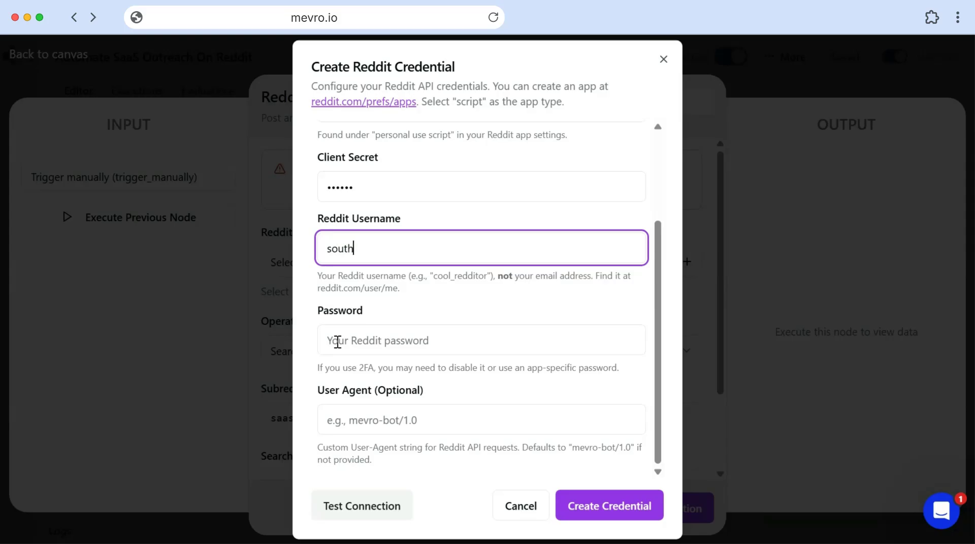
pyautogui.write('etennis')
pyautogui.click(338, 341)
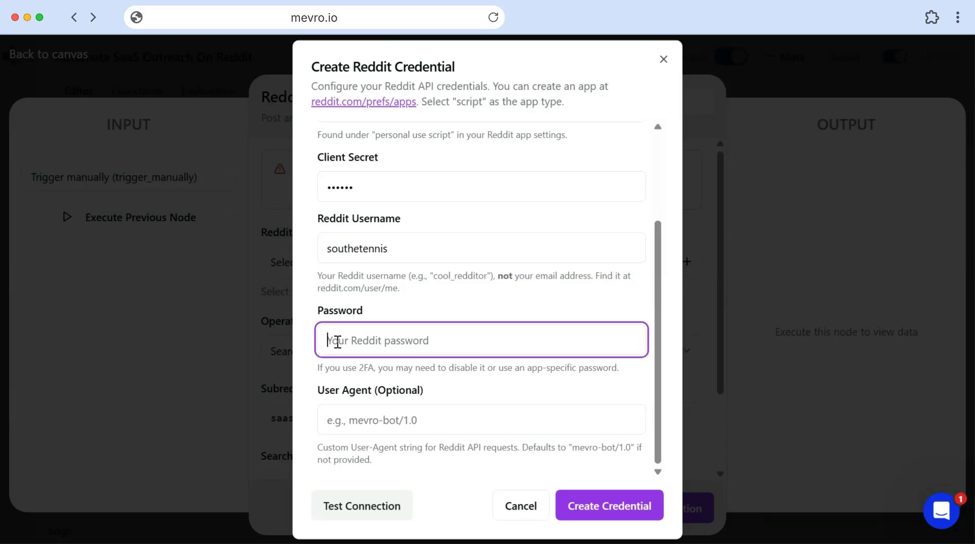
pyautogui.write('•••••')
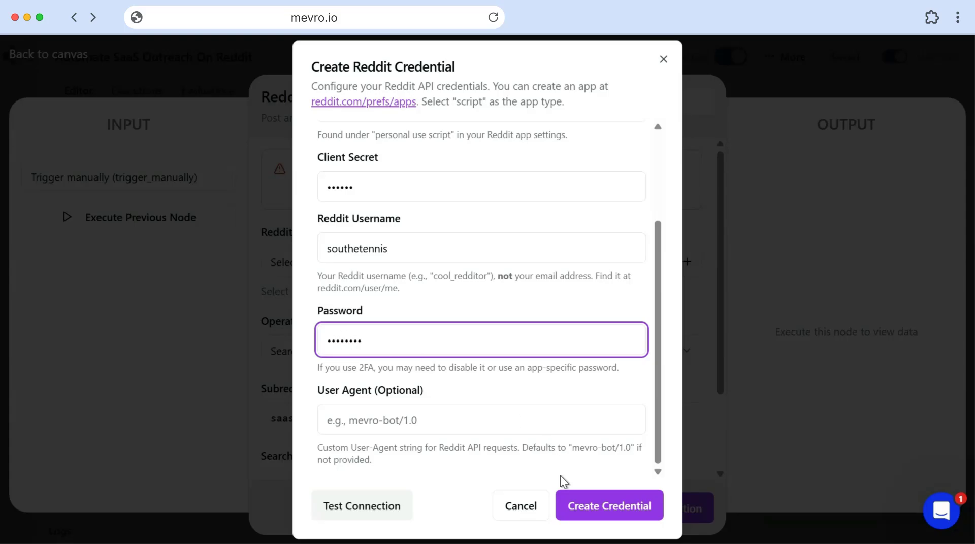
pyautogui.click(603, 507)
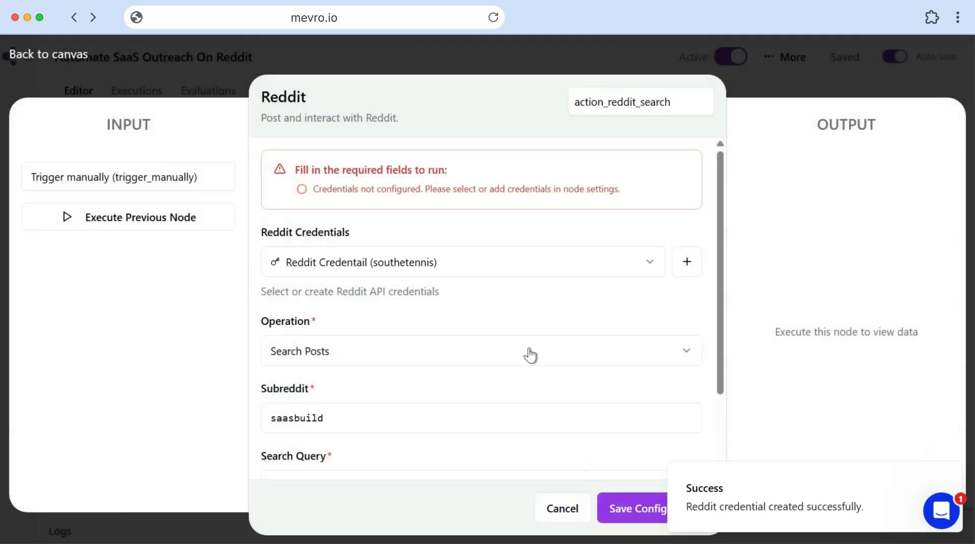
# Select 'Reddit Credentail' for the Search Posts node and save its configuration.
pyautogui.click(488, 269)
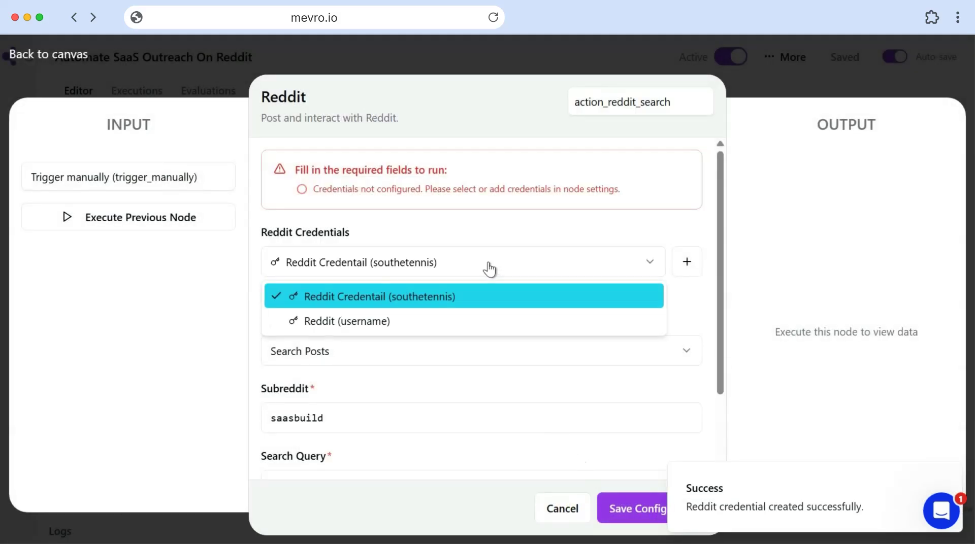
pyautogui.click(468, 296)
pyautogui.click(616, 495)
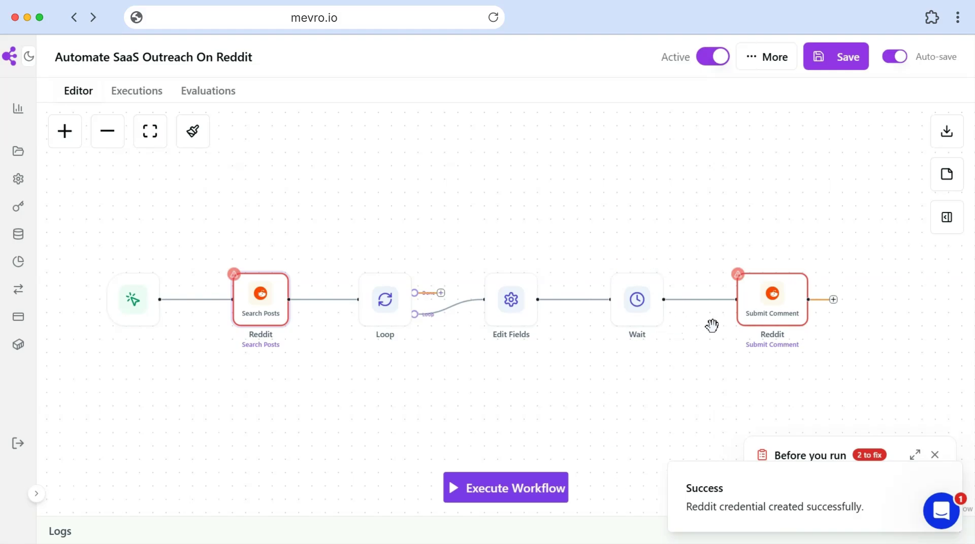
# Select 'Reddit Credentail' as the Submit Comment node's Reddit credential and save the node config.
pyautogui.doubleClick(766, 303)
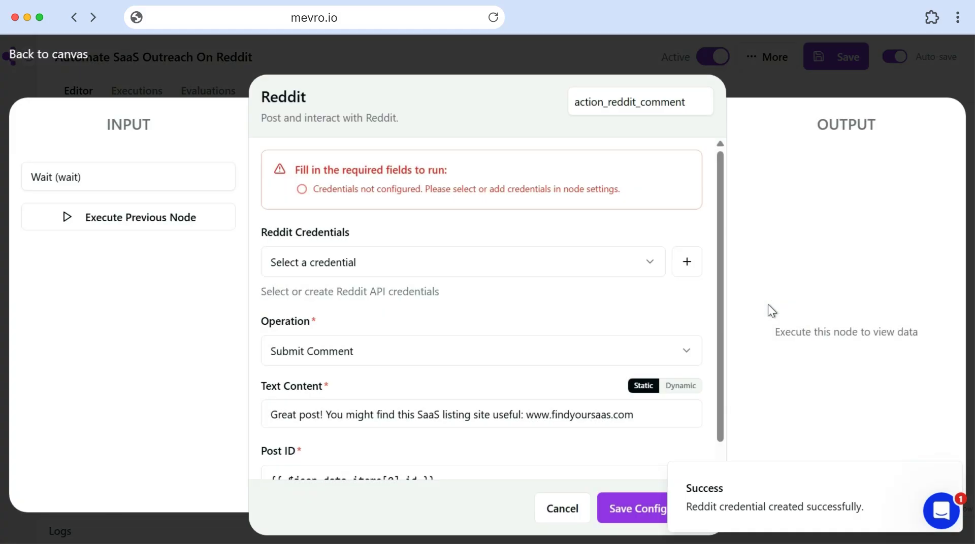
pyautogui.click(607, 265)
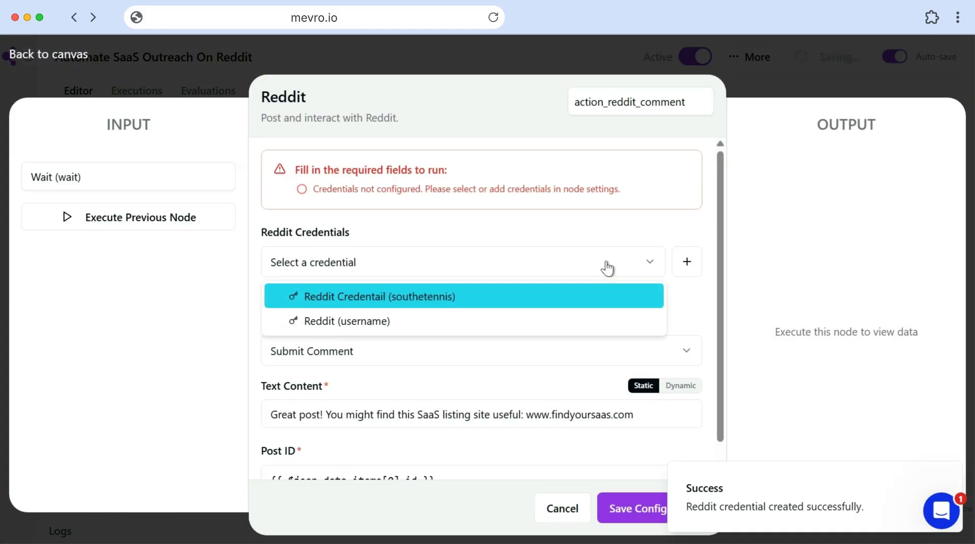
pyautogui.click(540, 300)
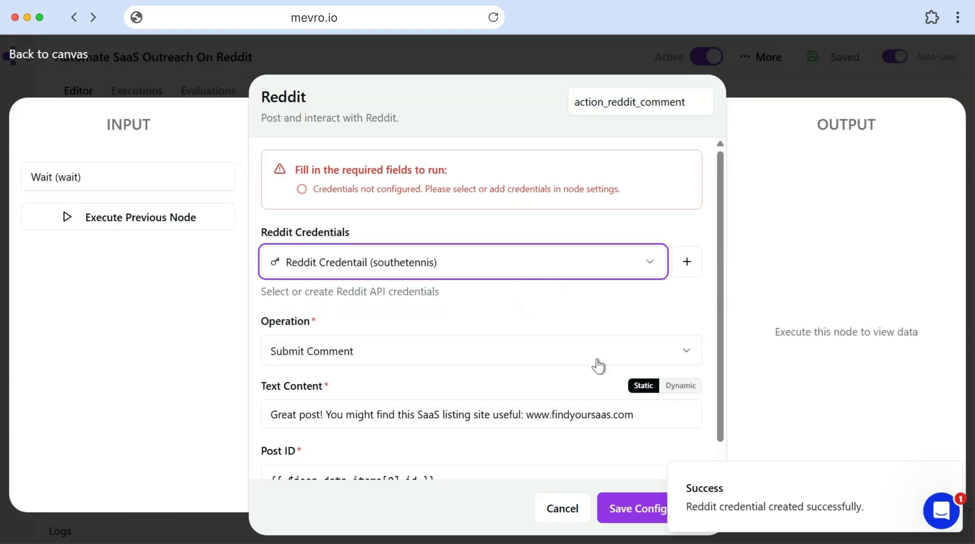
pyautogui.click(640, 511)
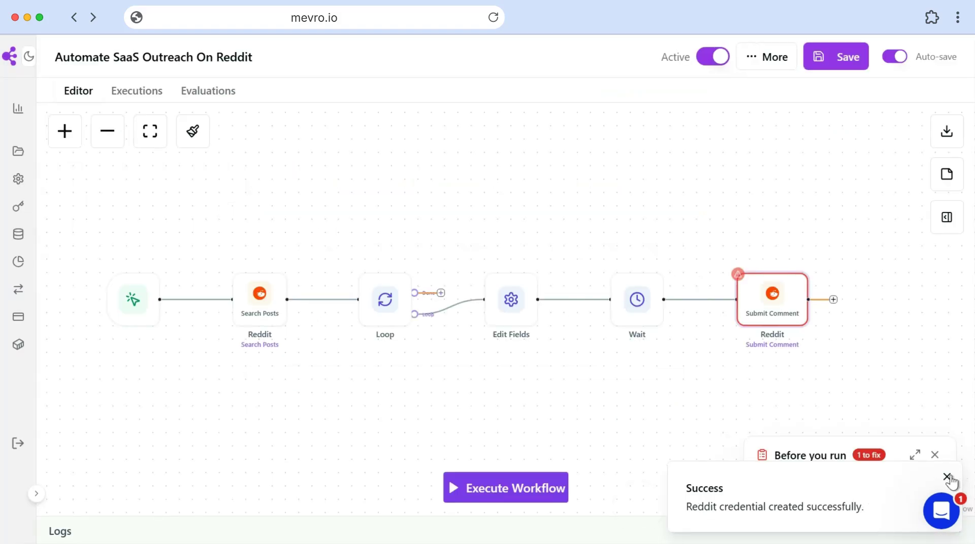
# Dismiss the success toast, nudge the canvas to auto-save, and check the pre-run list shows 0 items.
pyautogui.click(947, 477)
pyautogui.moveTo(921, 273); pyautogui.dragTo(892, 264)
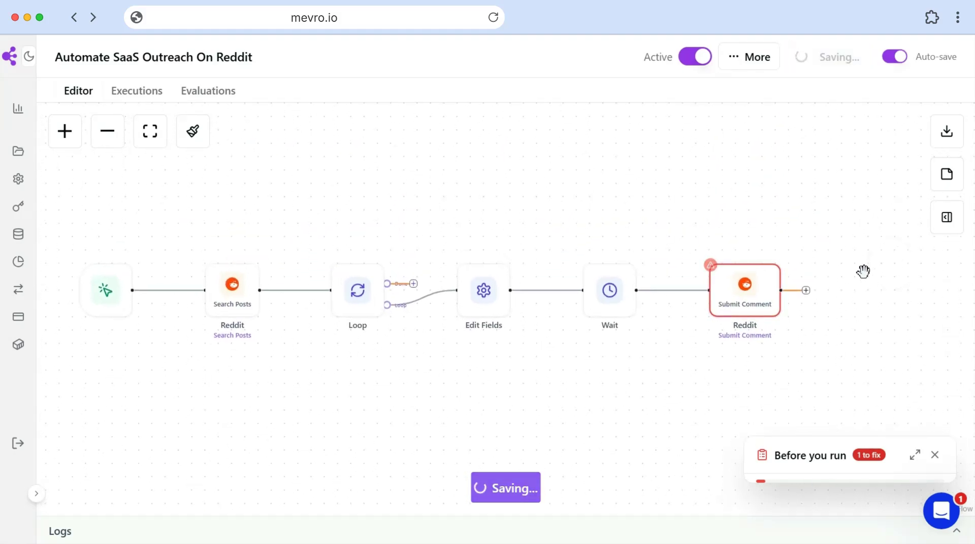
pyautogui.click(915, 455)
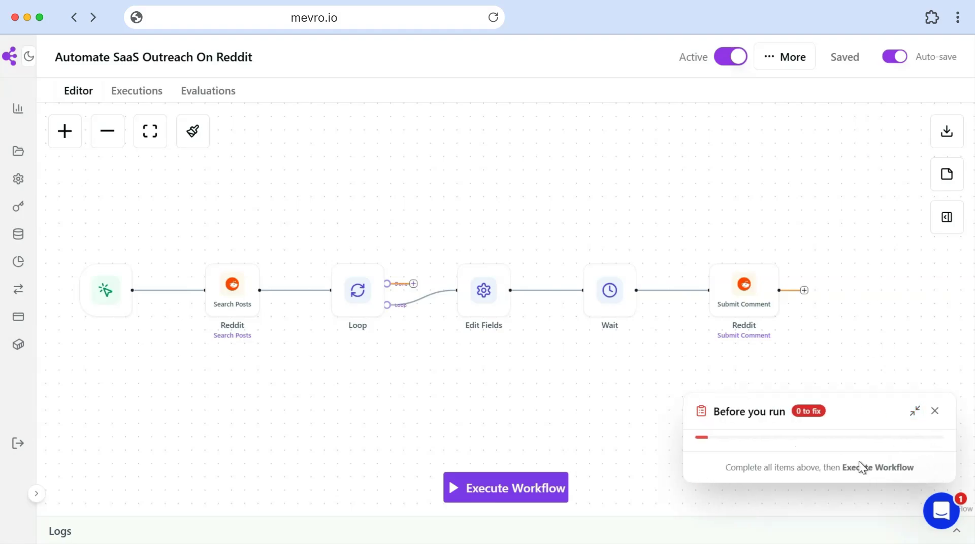
pyautogui.click(935, 411)
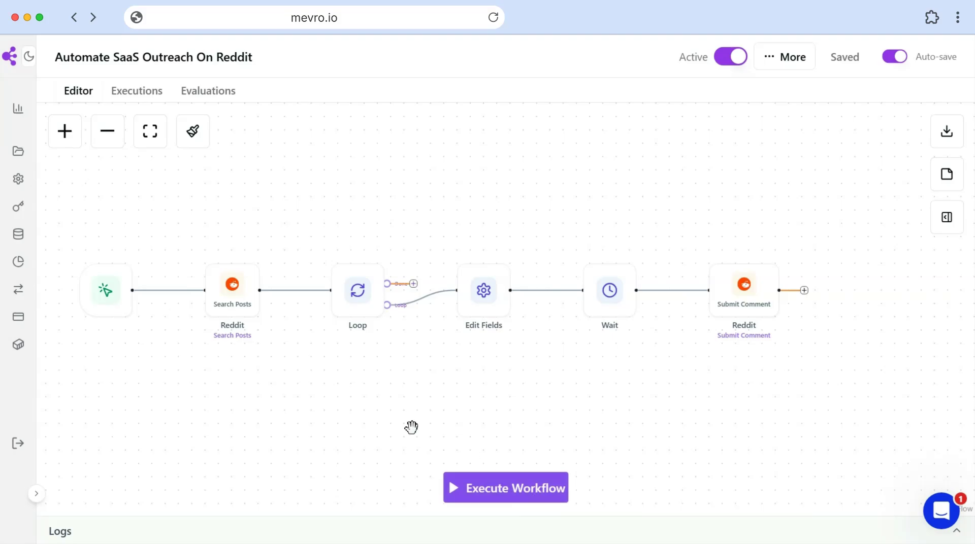
pyautogui.moveTo(239, 281)
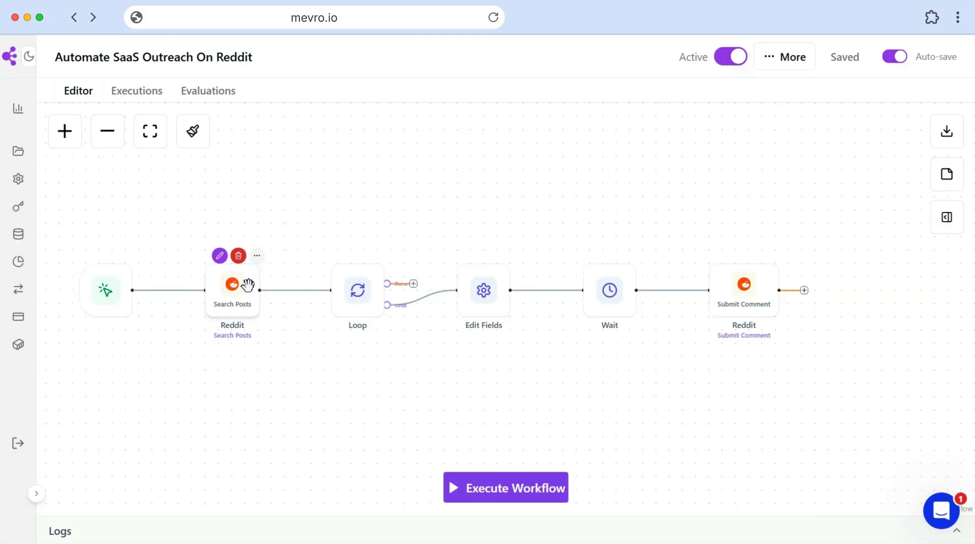